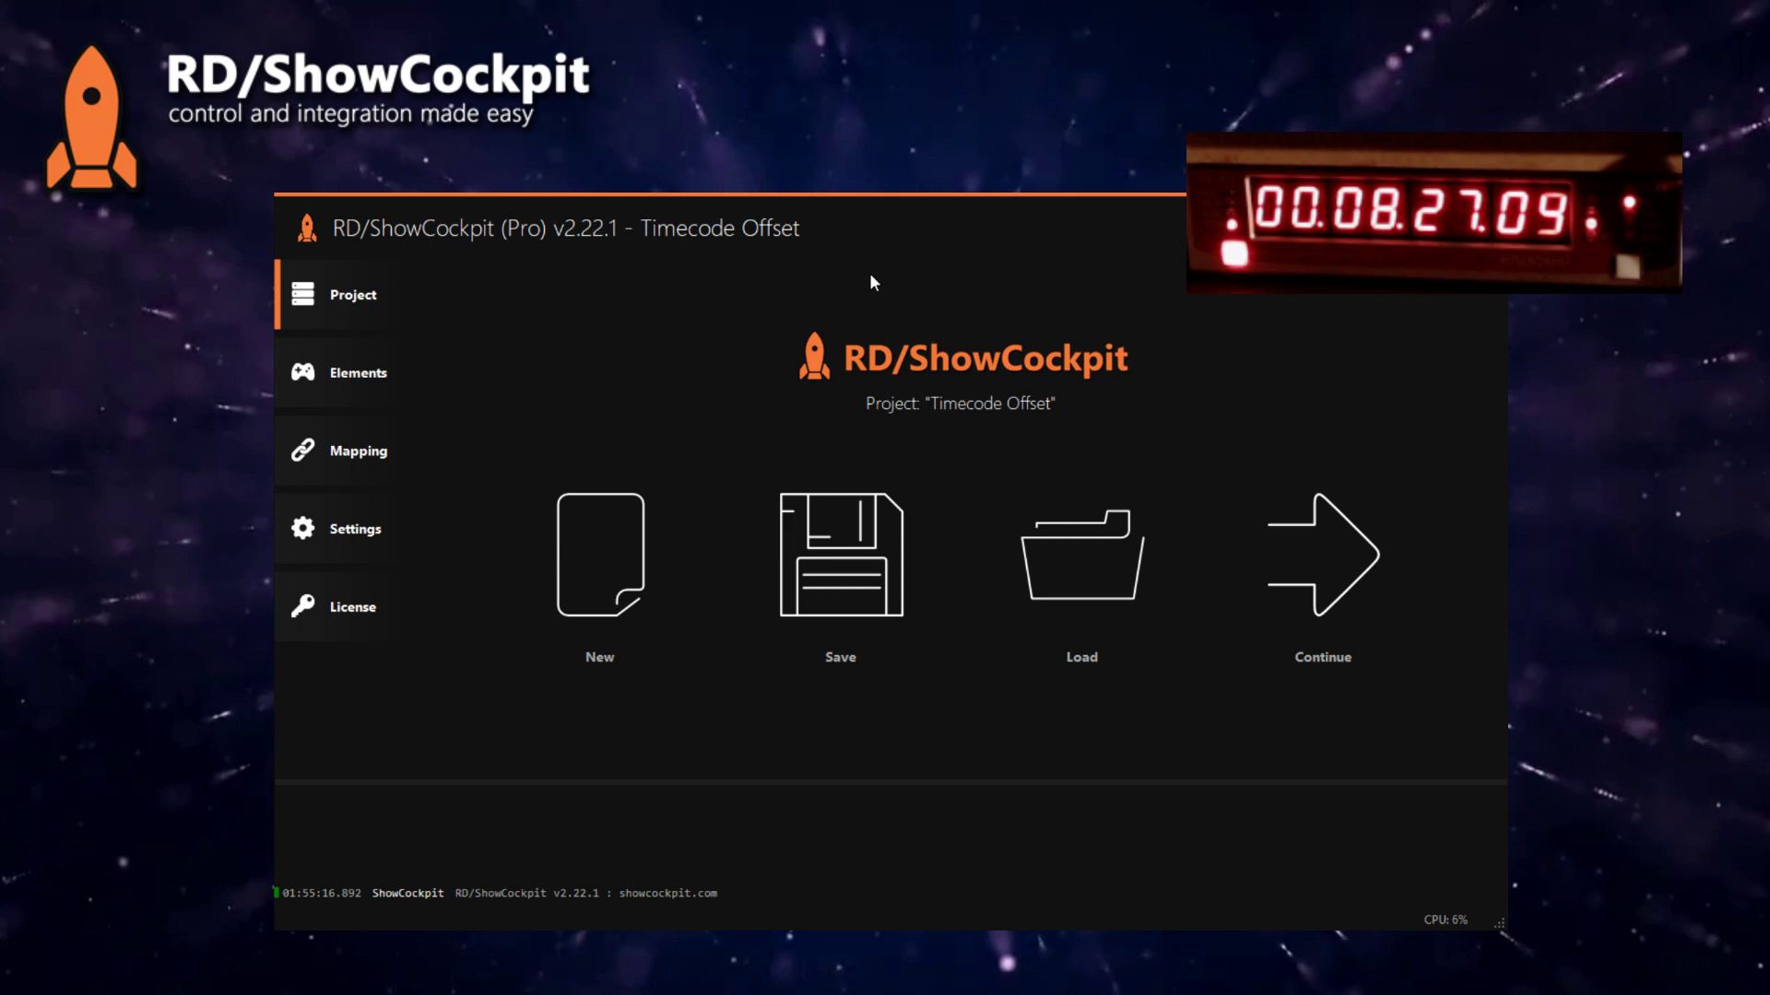
Step: Add an LTC Input timecode element to the show, keeping its default ID
{"action": "left_click", "coordinate": [371, 377]}
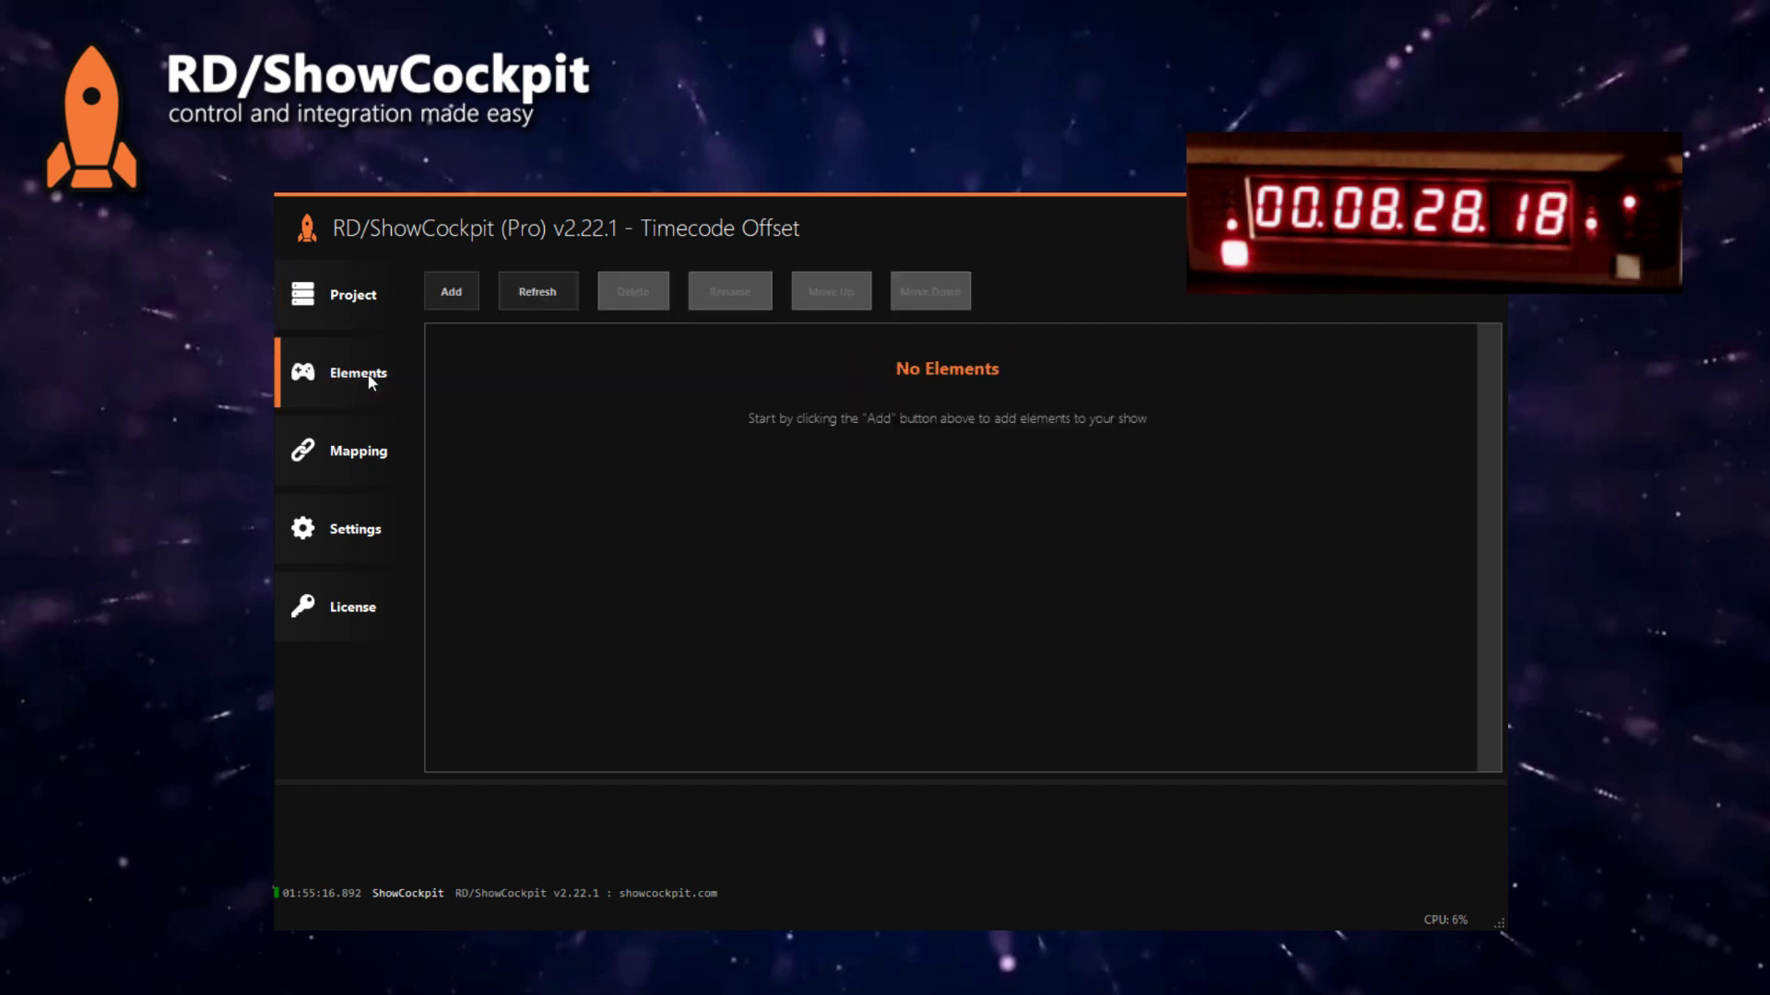
{"action": "left_click", "coordinate": [472, 283]}
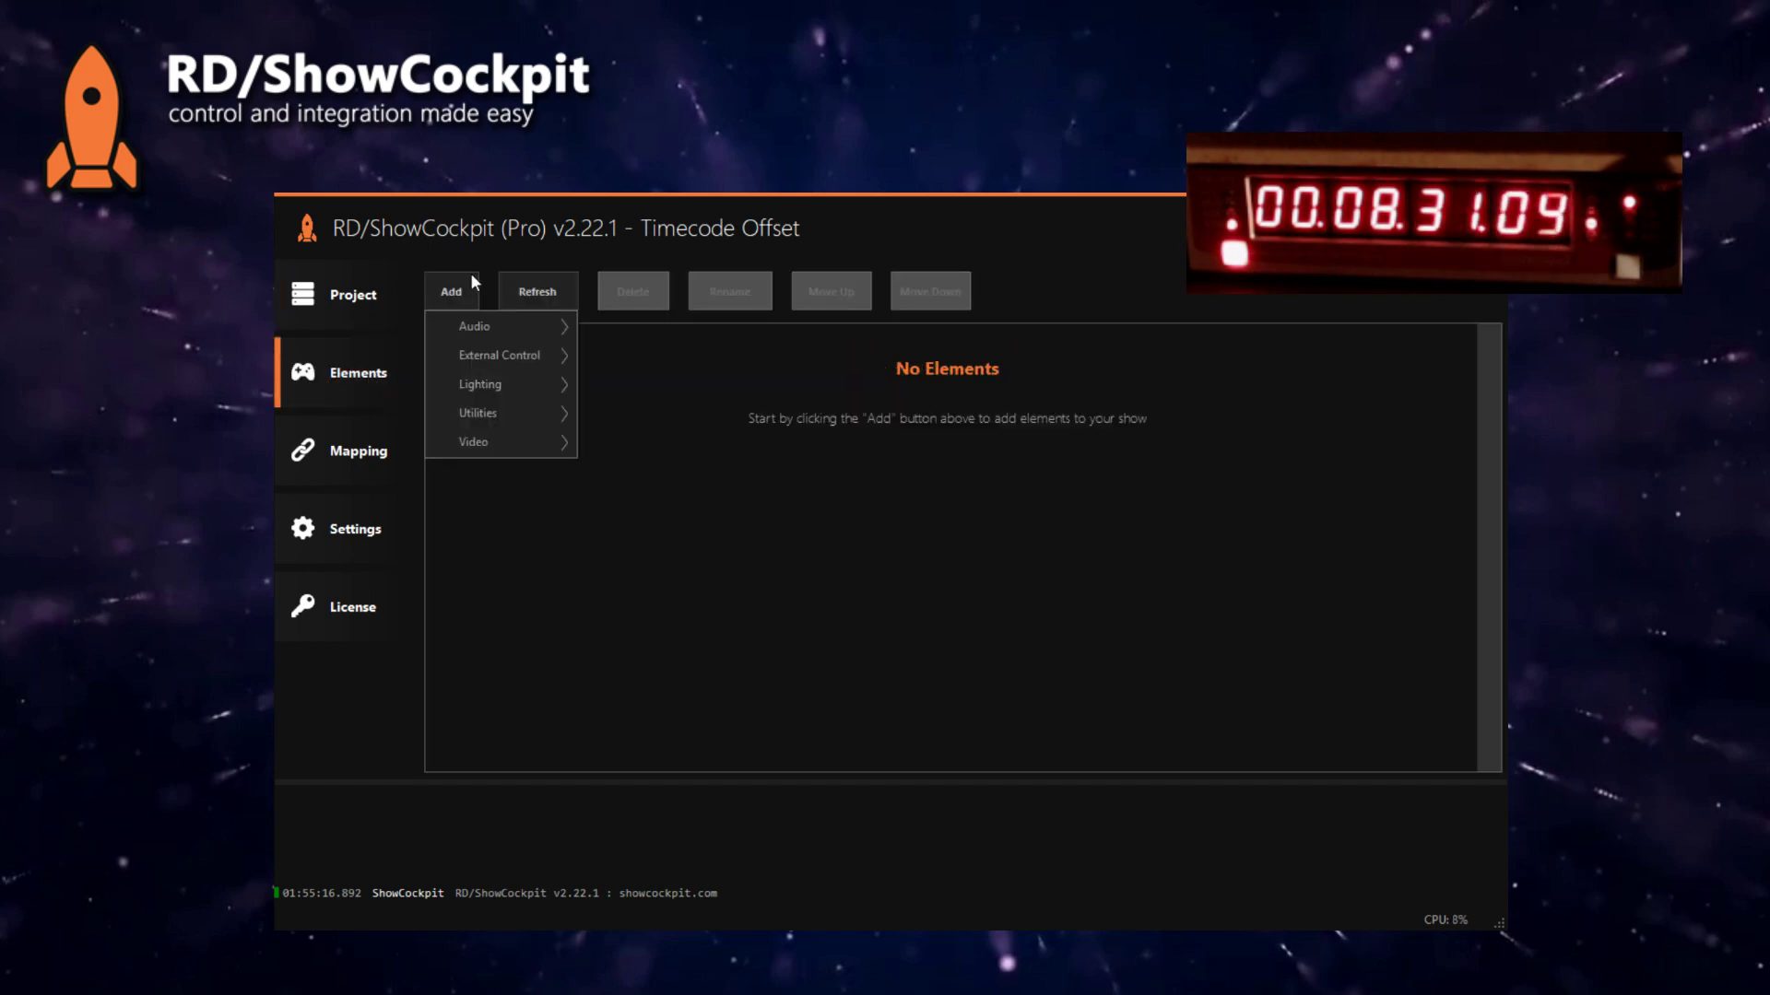
{"action": "mouse_move", "coordinate": [481, 358]}
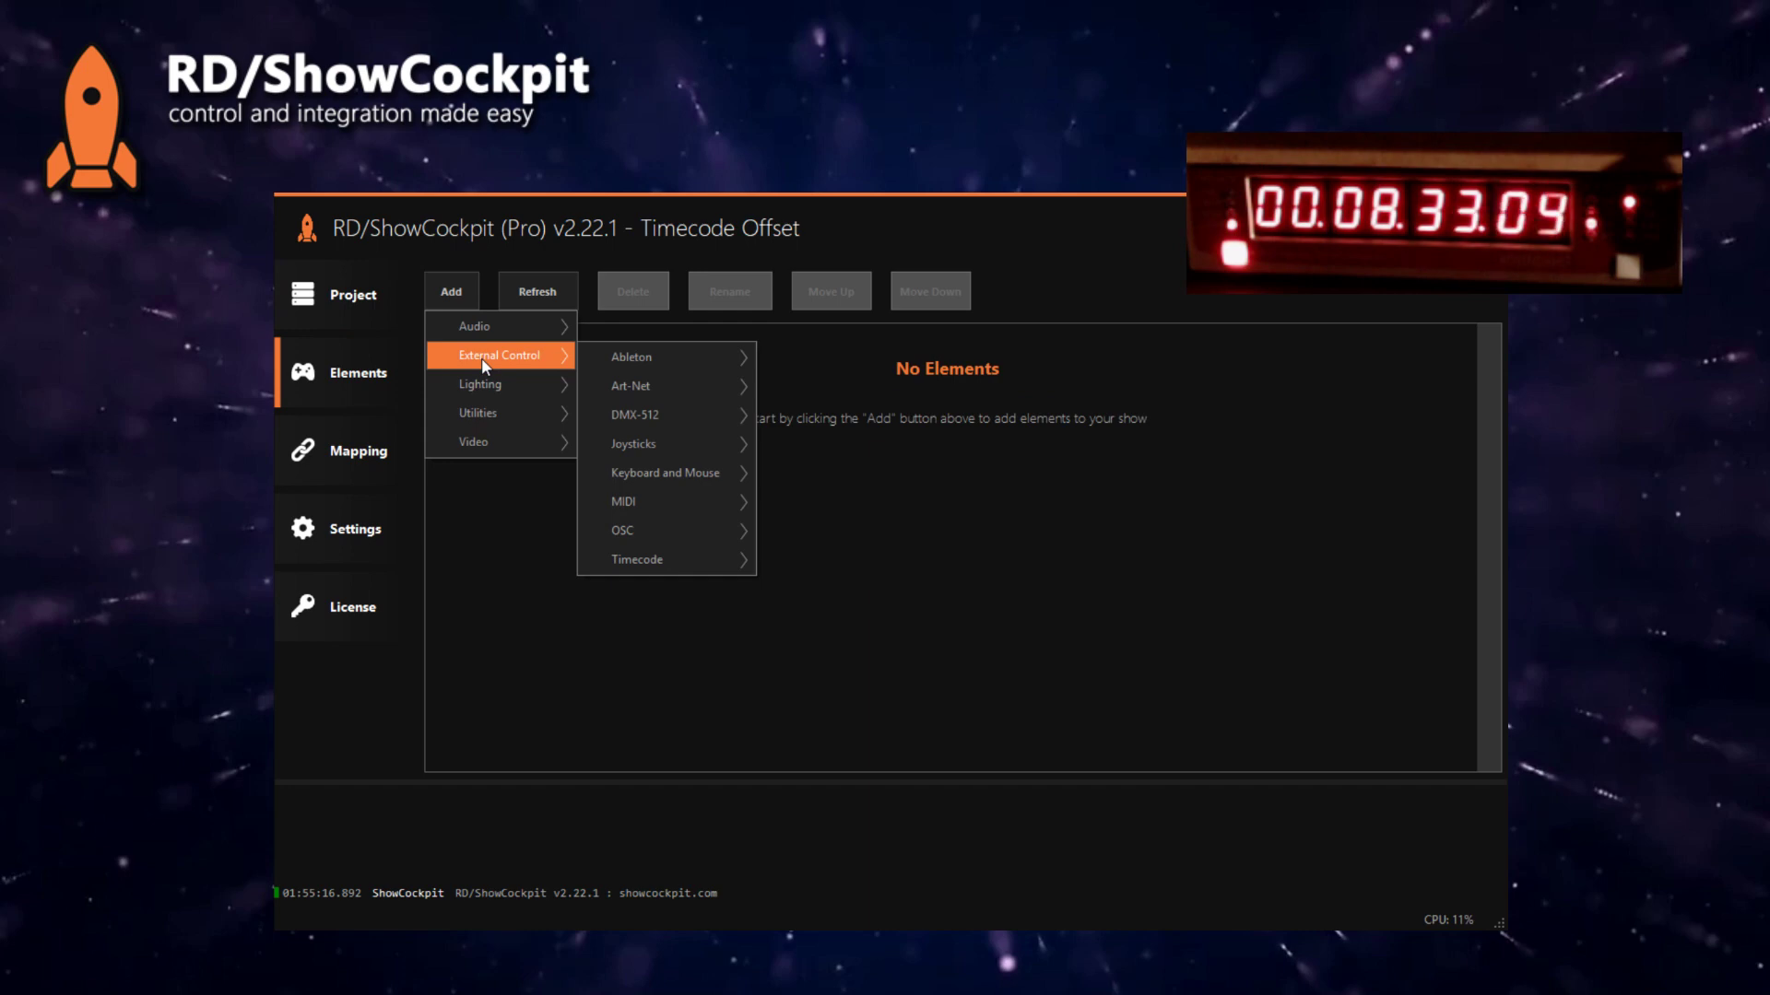
{"action": "mouse_move", "coordinate": [658, 566]}
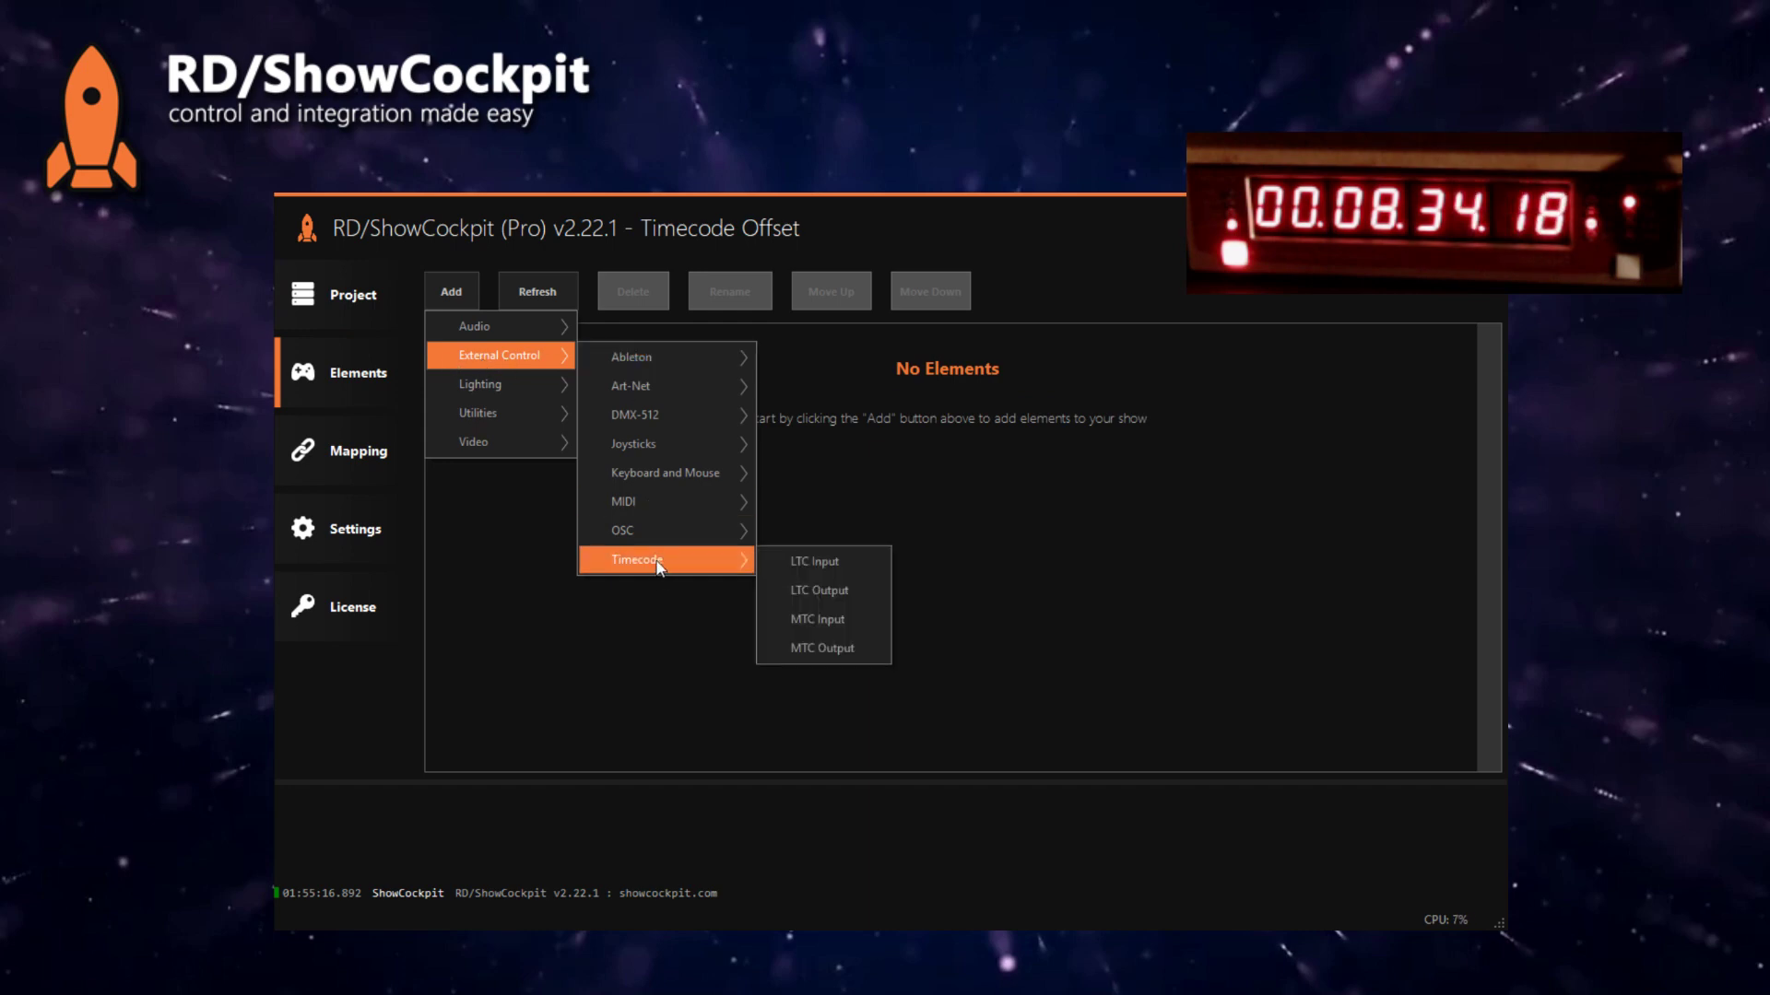
{"action": "left_click", "coordinate": [829, 565]}
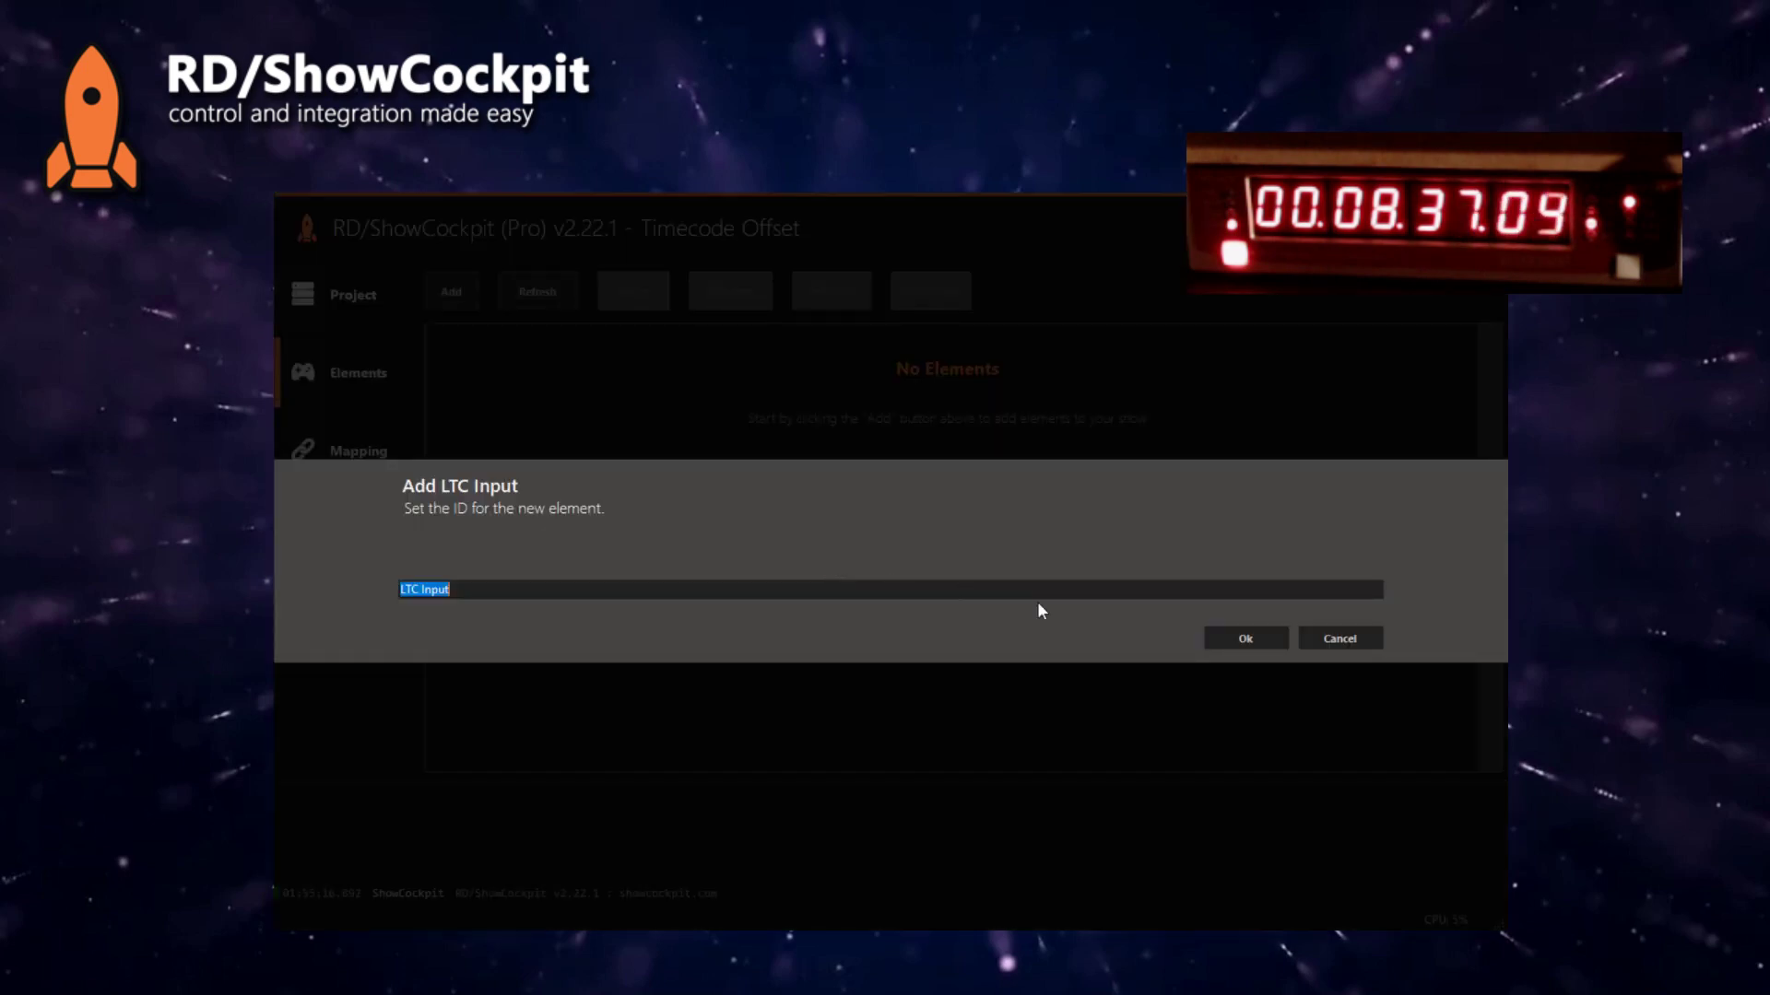
{"action": "left_click", "coordinate": [1208, 644]}
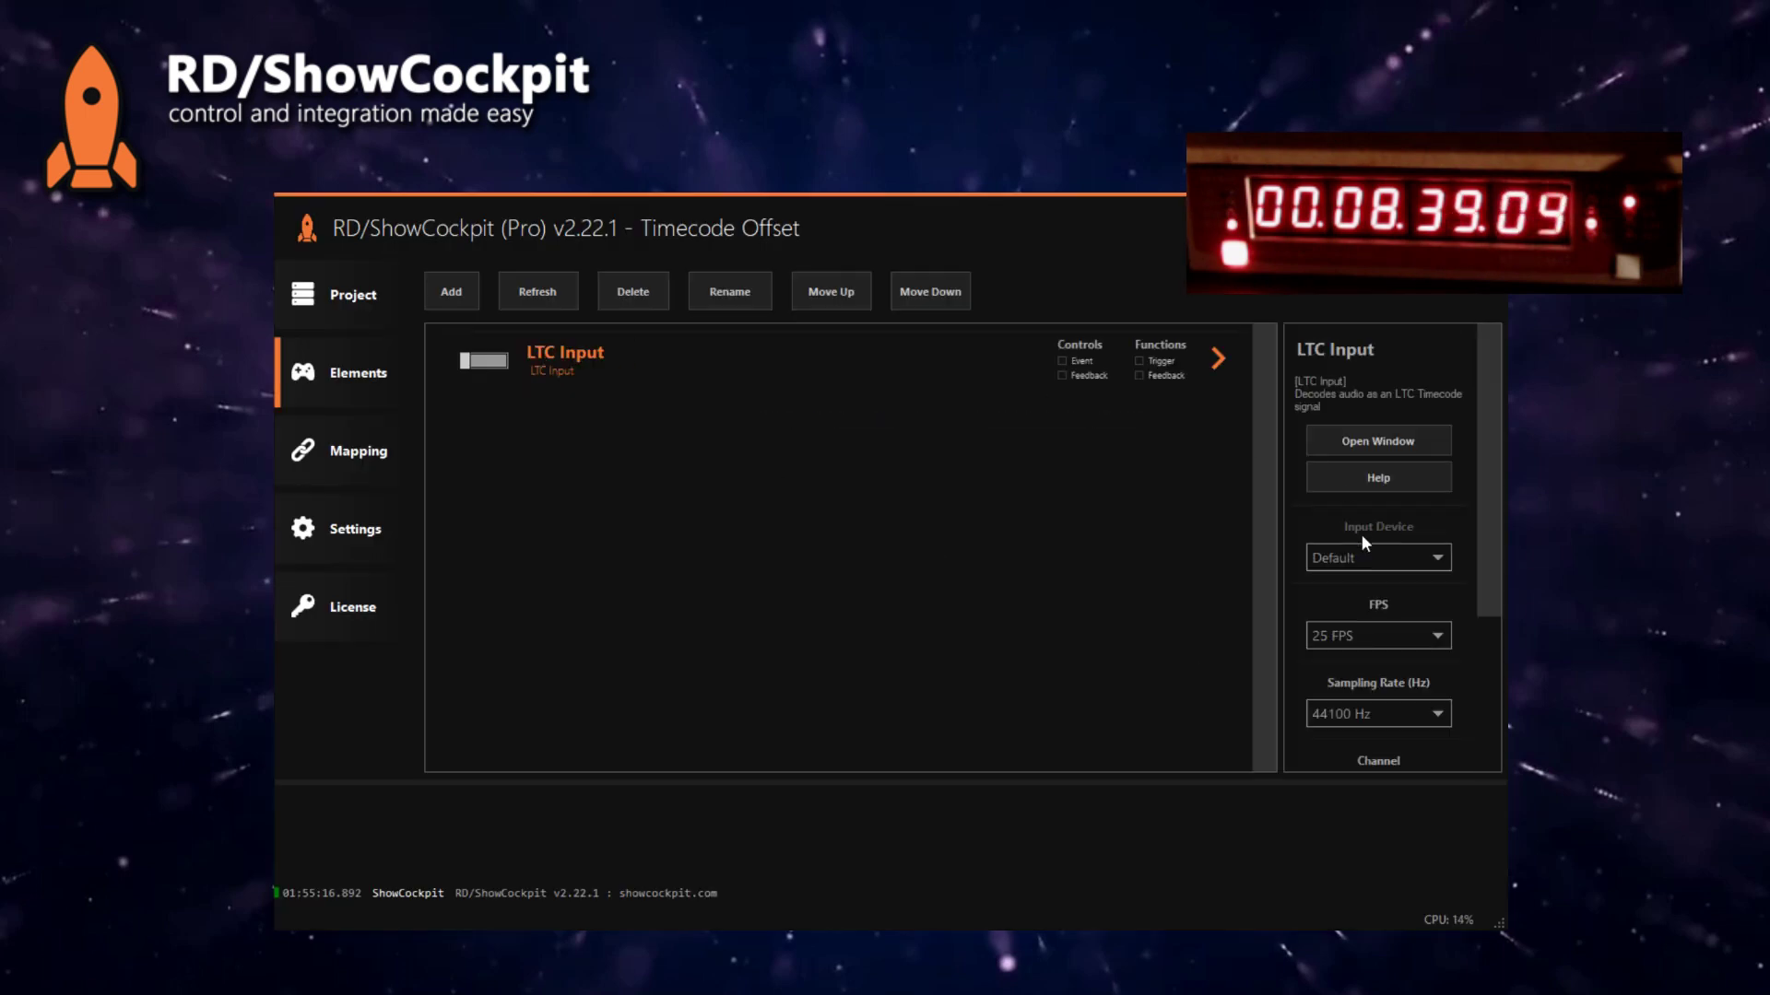
Step: Set the LTC Input's input device to [1] Microphone (9- USB) and its frame rate to 30 FPS
{"action": "left_click", "coordinate": [1364, 557]}
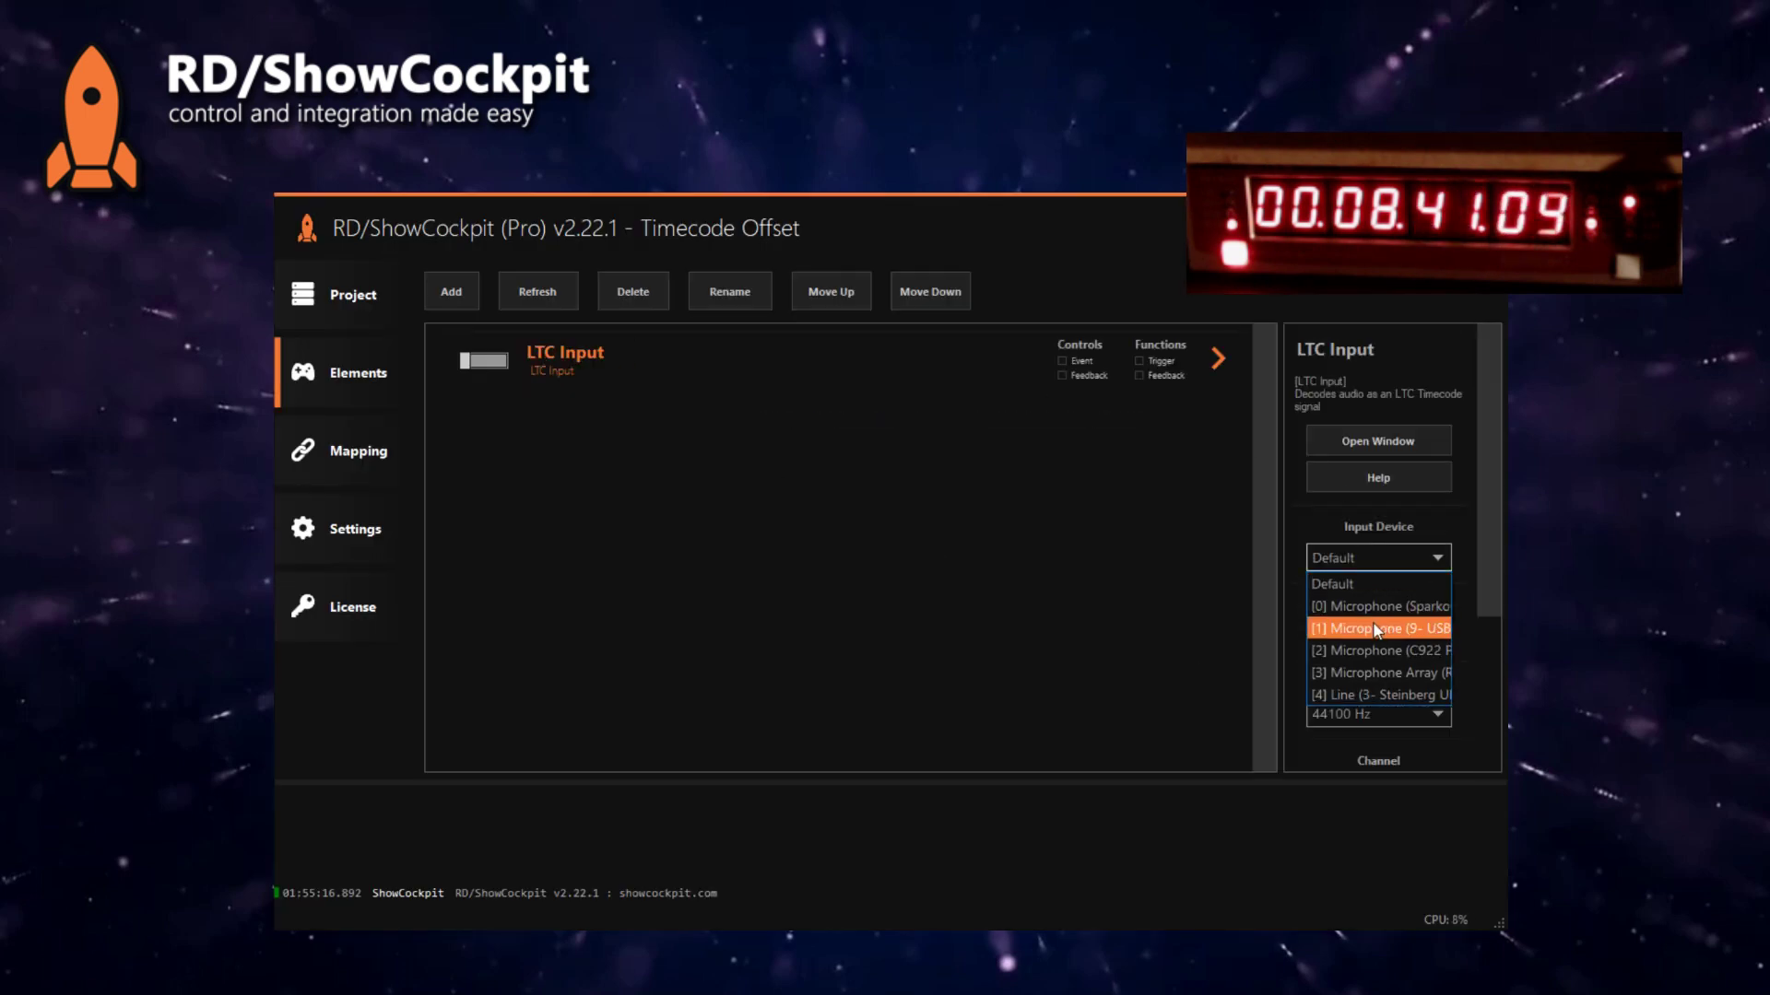
{"action": "left_click", "coordinate": [1376, 629]}
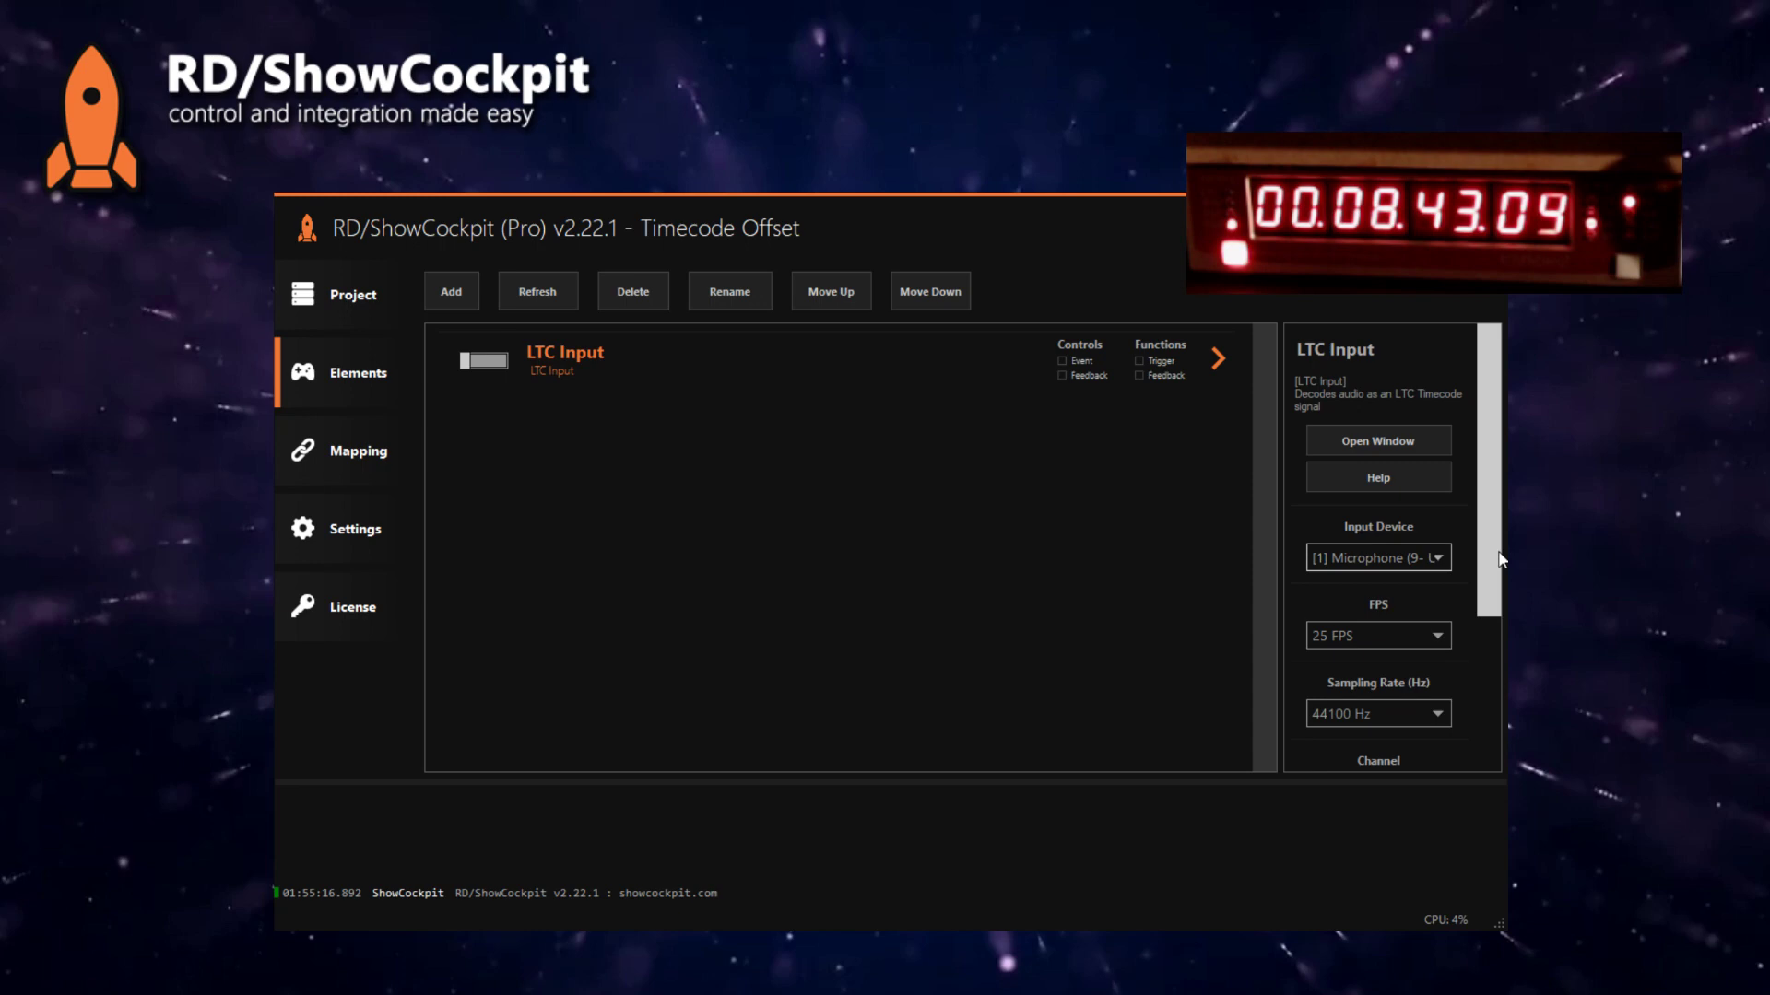
{"action": "scroll", "coordinate": [1491, 544], "scroll_direction": "down", "scroll_amount": 2}
{"action": "scroll", "coordinate": [1490, 550], "scroll_direction": "down", "scroll_amount": 1}
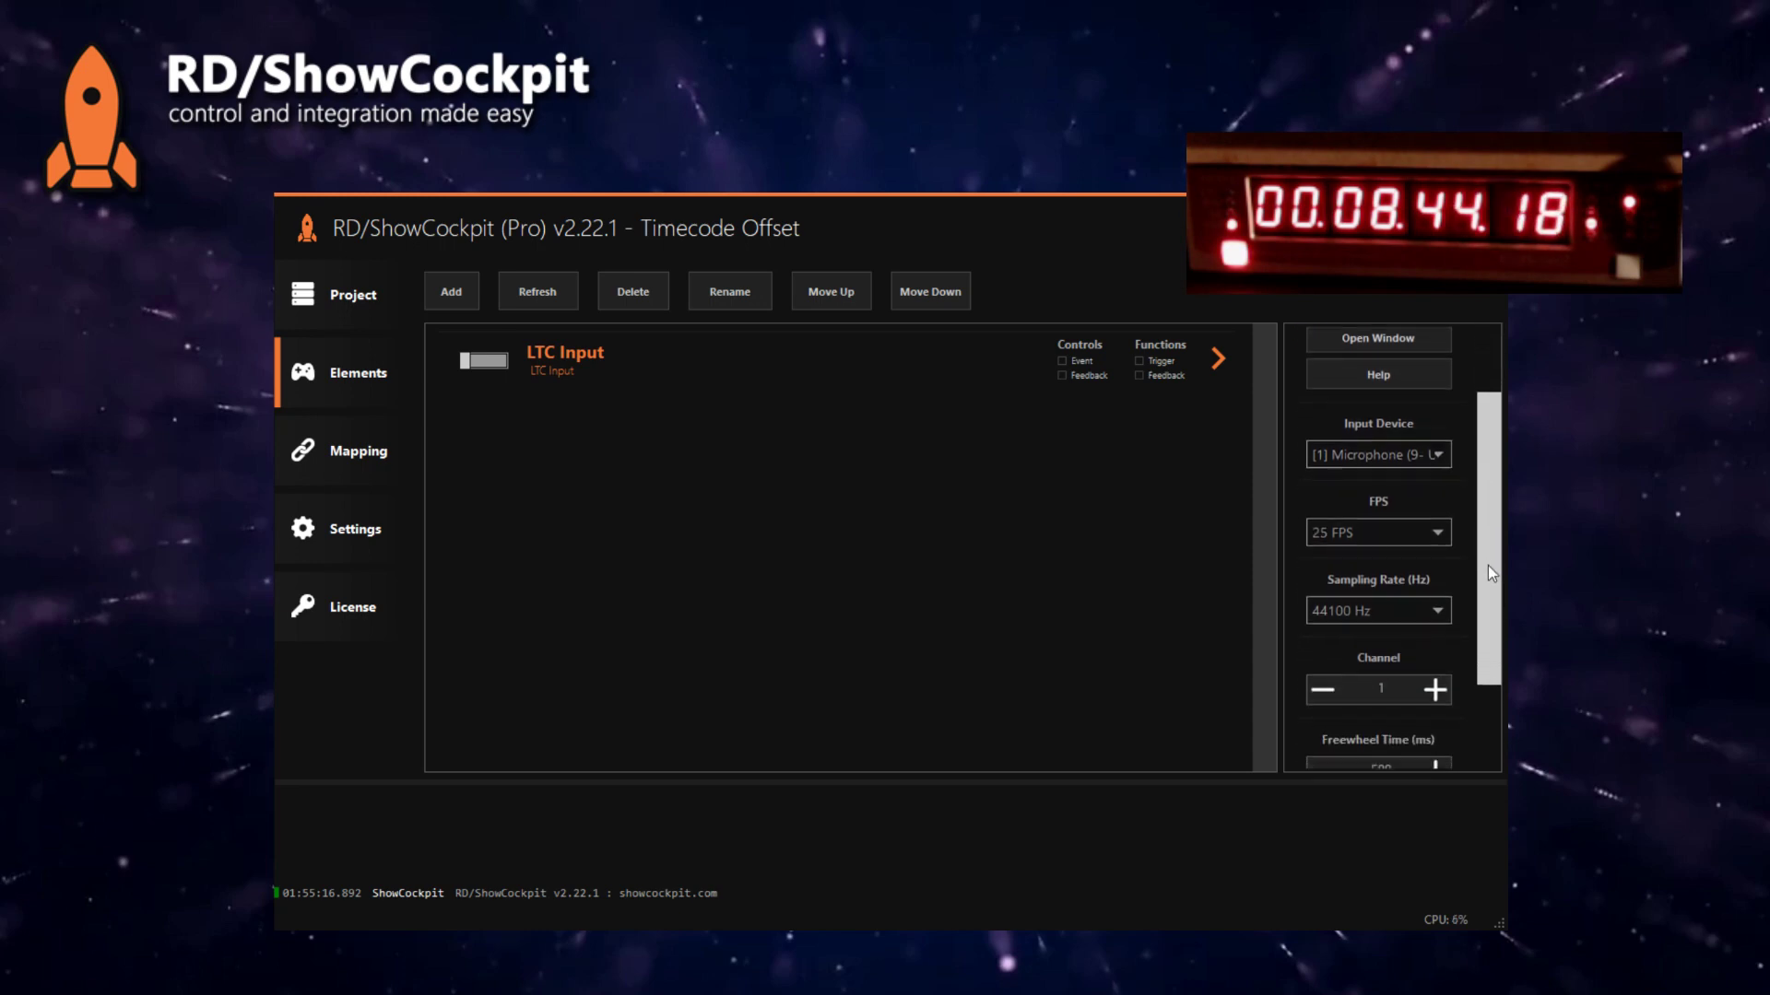
{"action": "left_click", "coordinate": [1420, 533]}
{"action": "left_click", "coordinate": [1408, 604]}
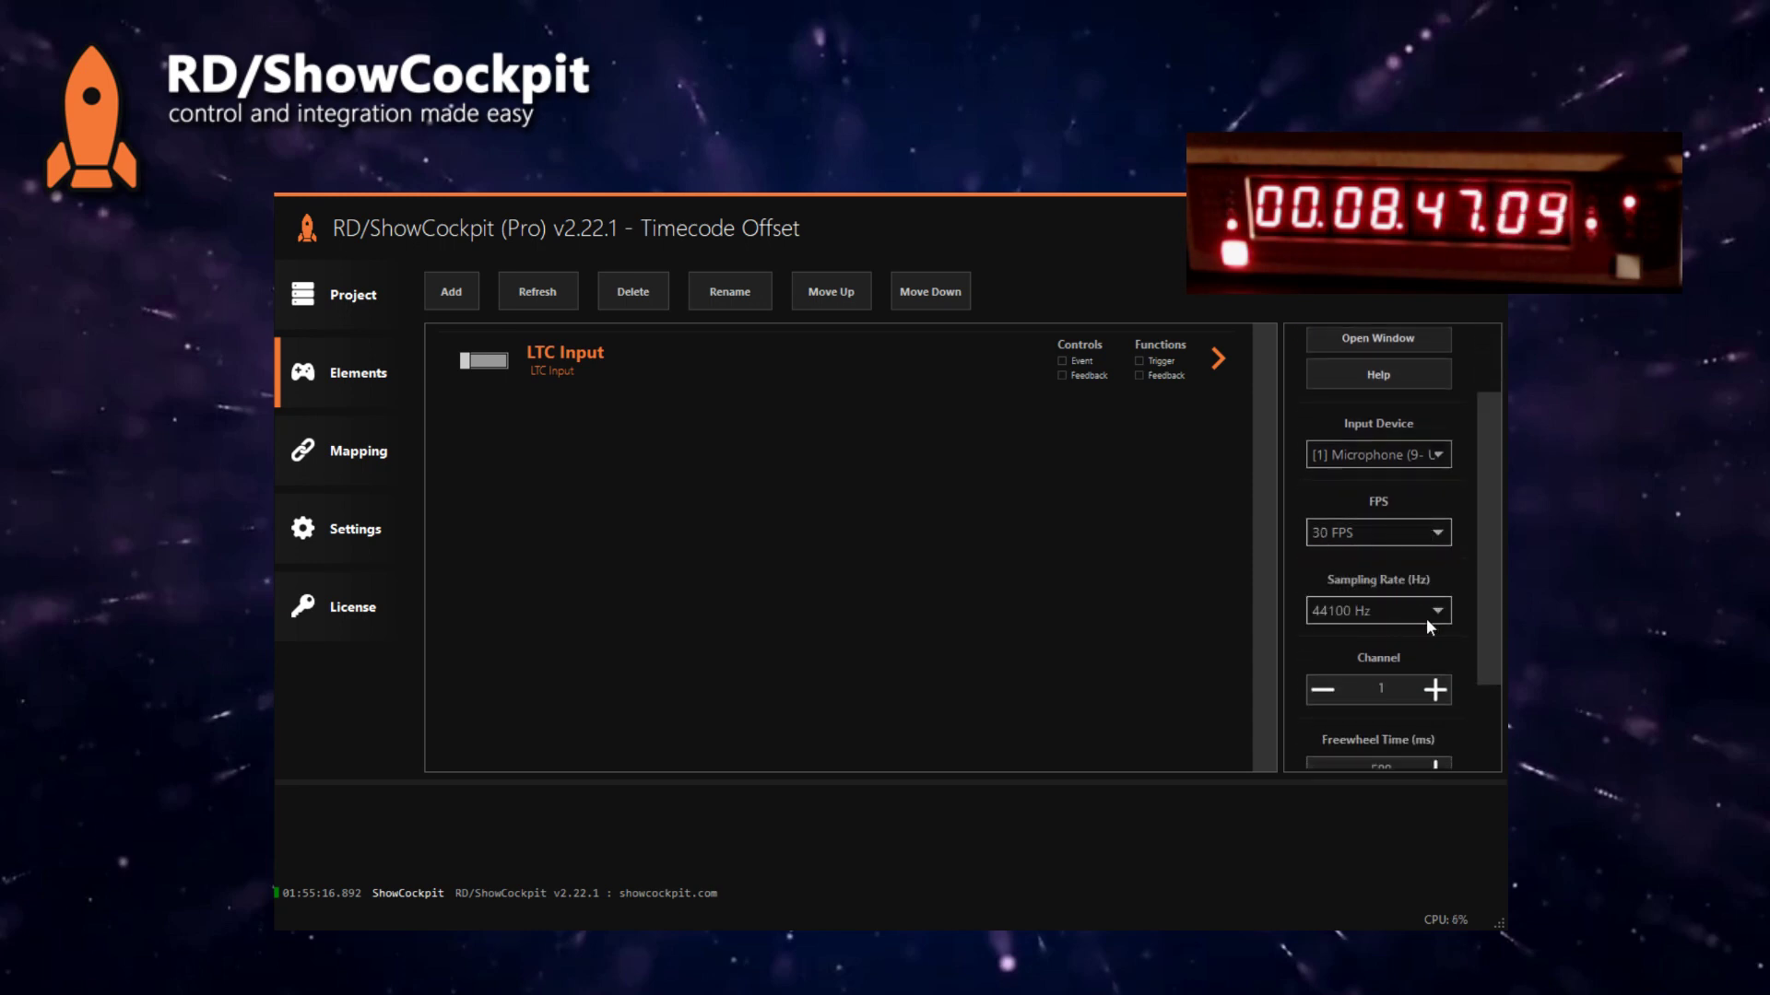
{"action": "scroll", "coordinate": [1486, 645], "scroll_direction": "down", "scroll_amount": 3}
{"action": "left_click_drag", "start_coordinate": [1481, 715], "coordinate": [1458, 446]}
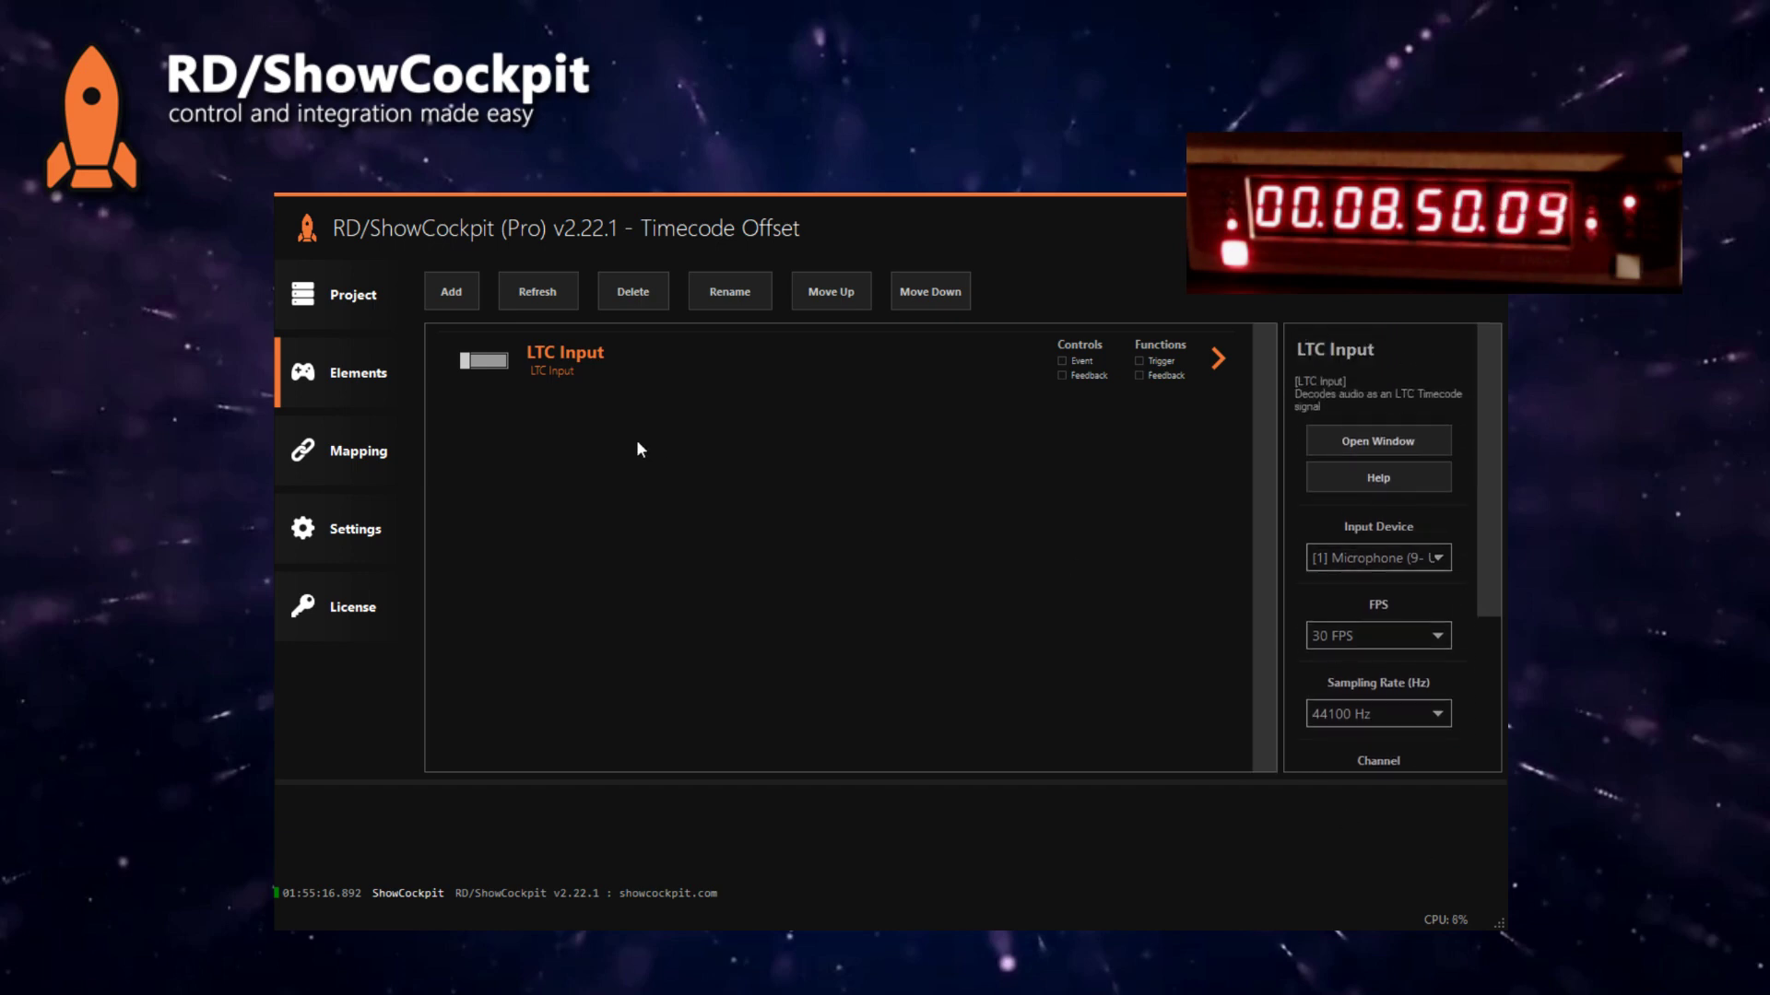
Step: Enable the LTC Input element and check its incoming timecode display, returning to the element list
{"action": "left_click", "coordinate": [479, 365]}
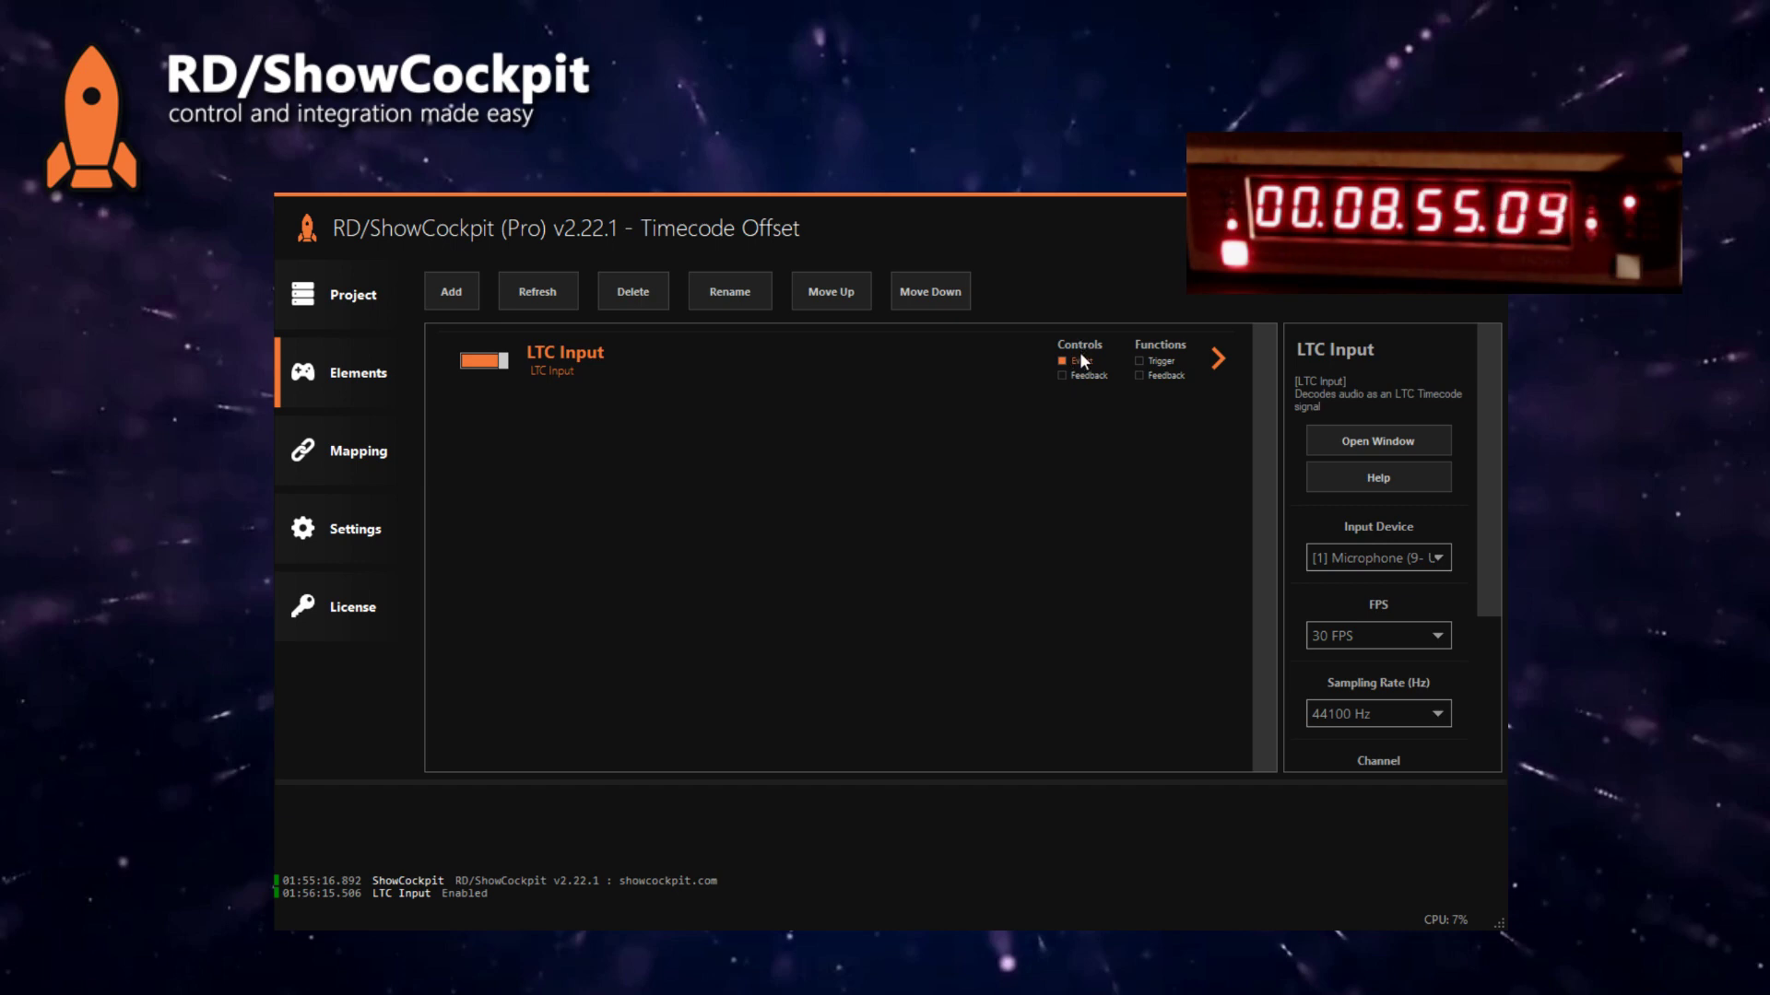
{"action": "double_click", "coordinate": [549, 352]}
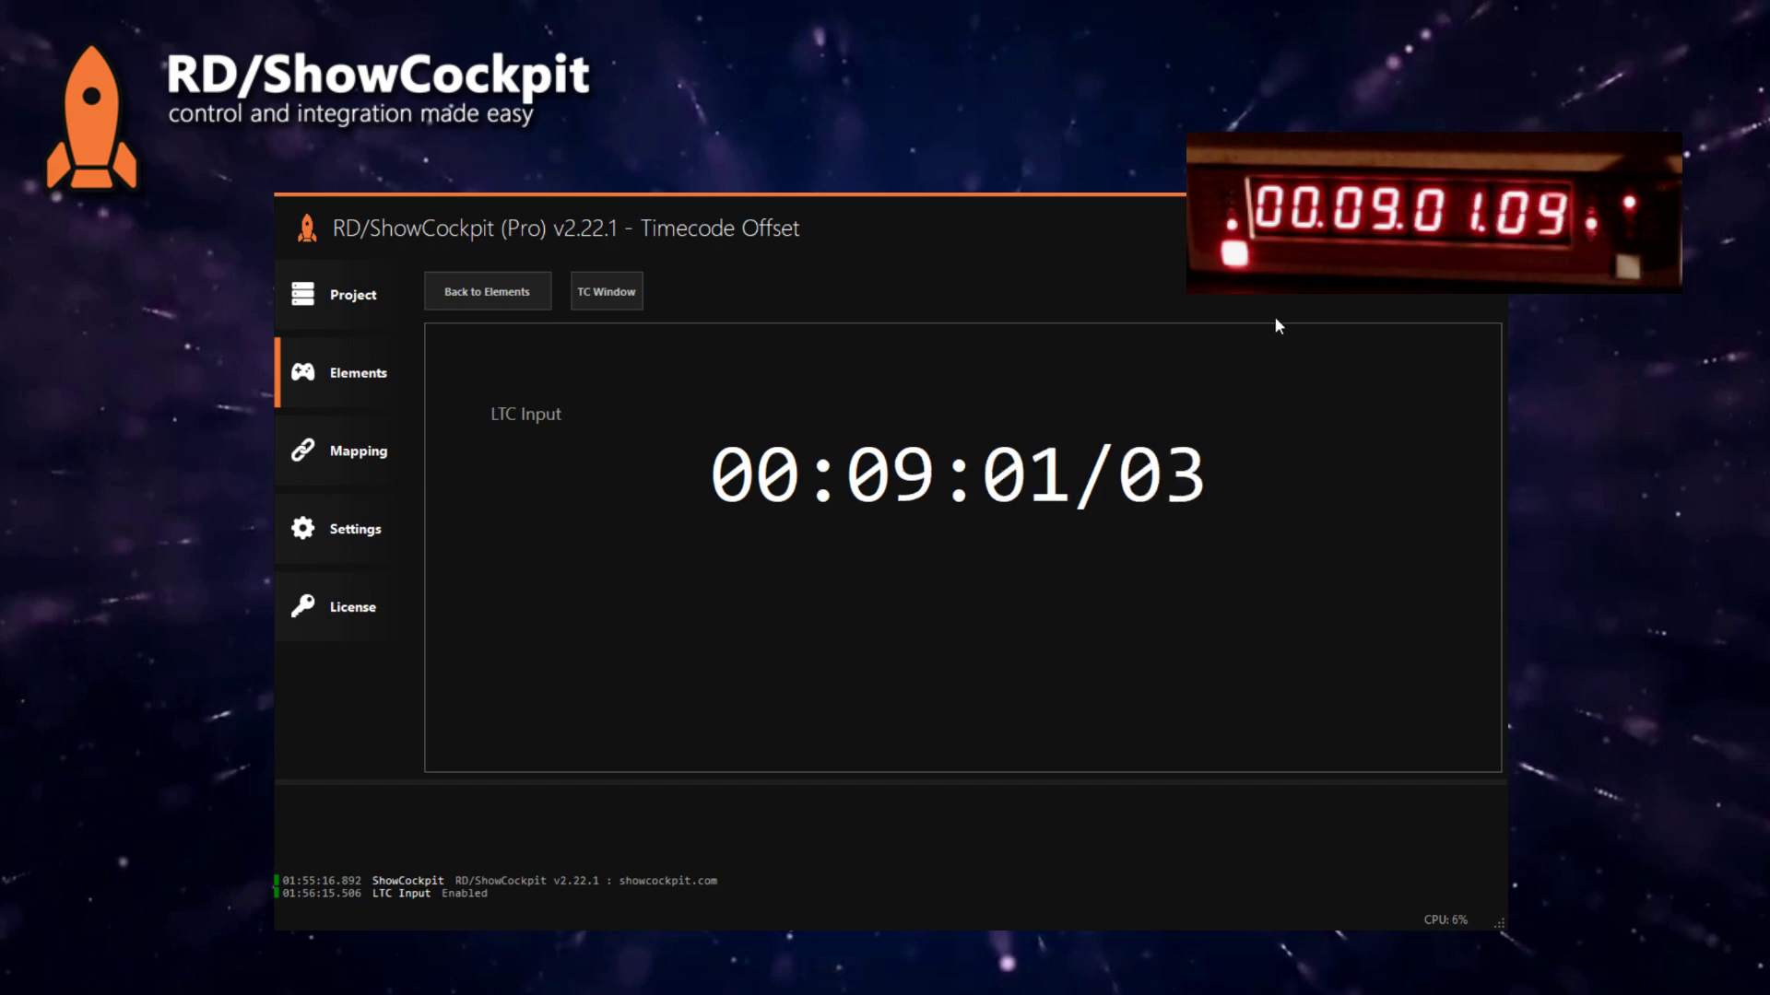
{"action": "left_click", "coordinate": [484, 287]}
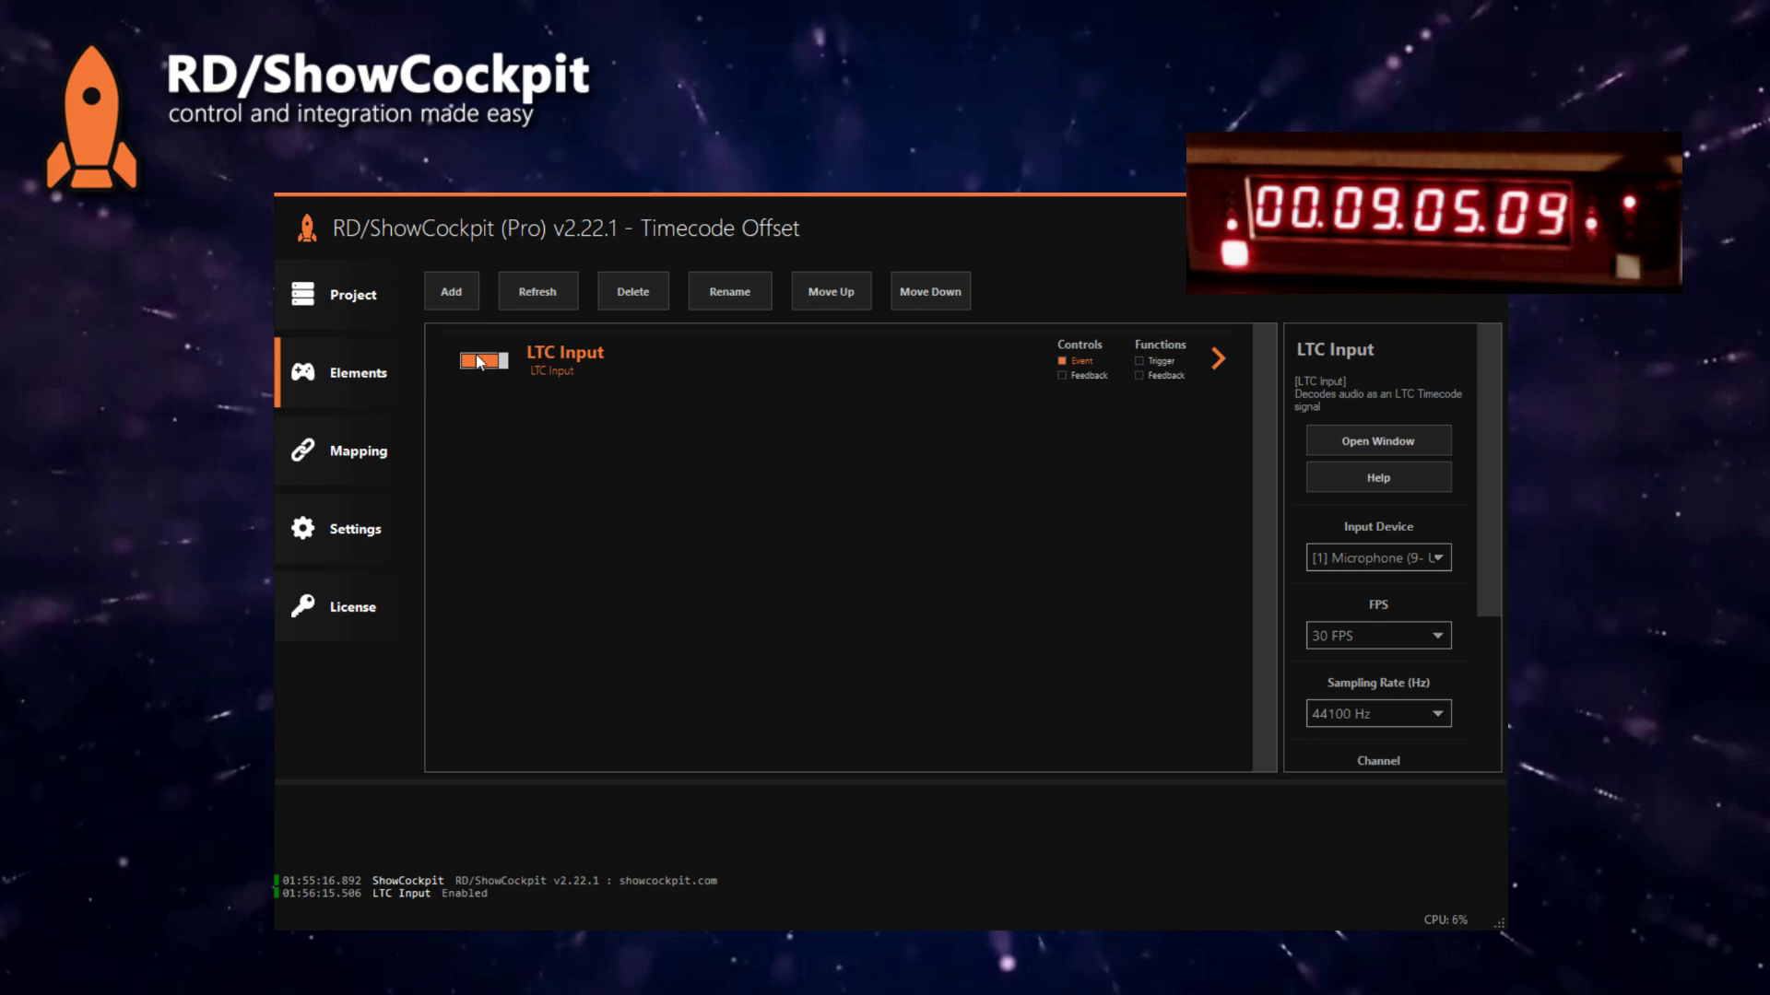
{"action": "double_click", "coordinate": [562, 369]}
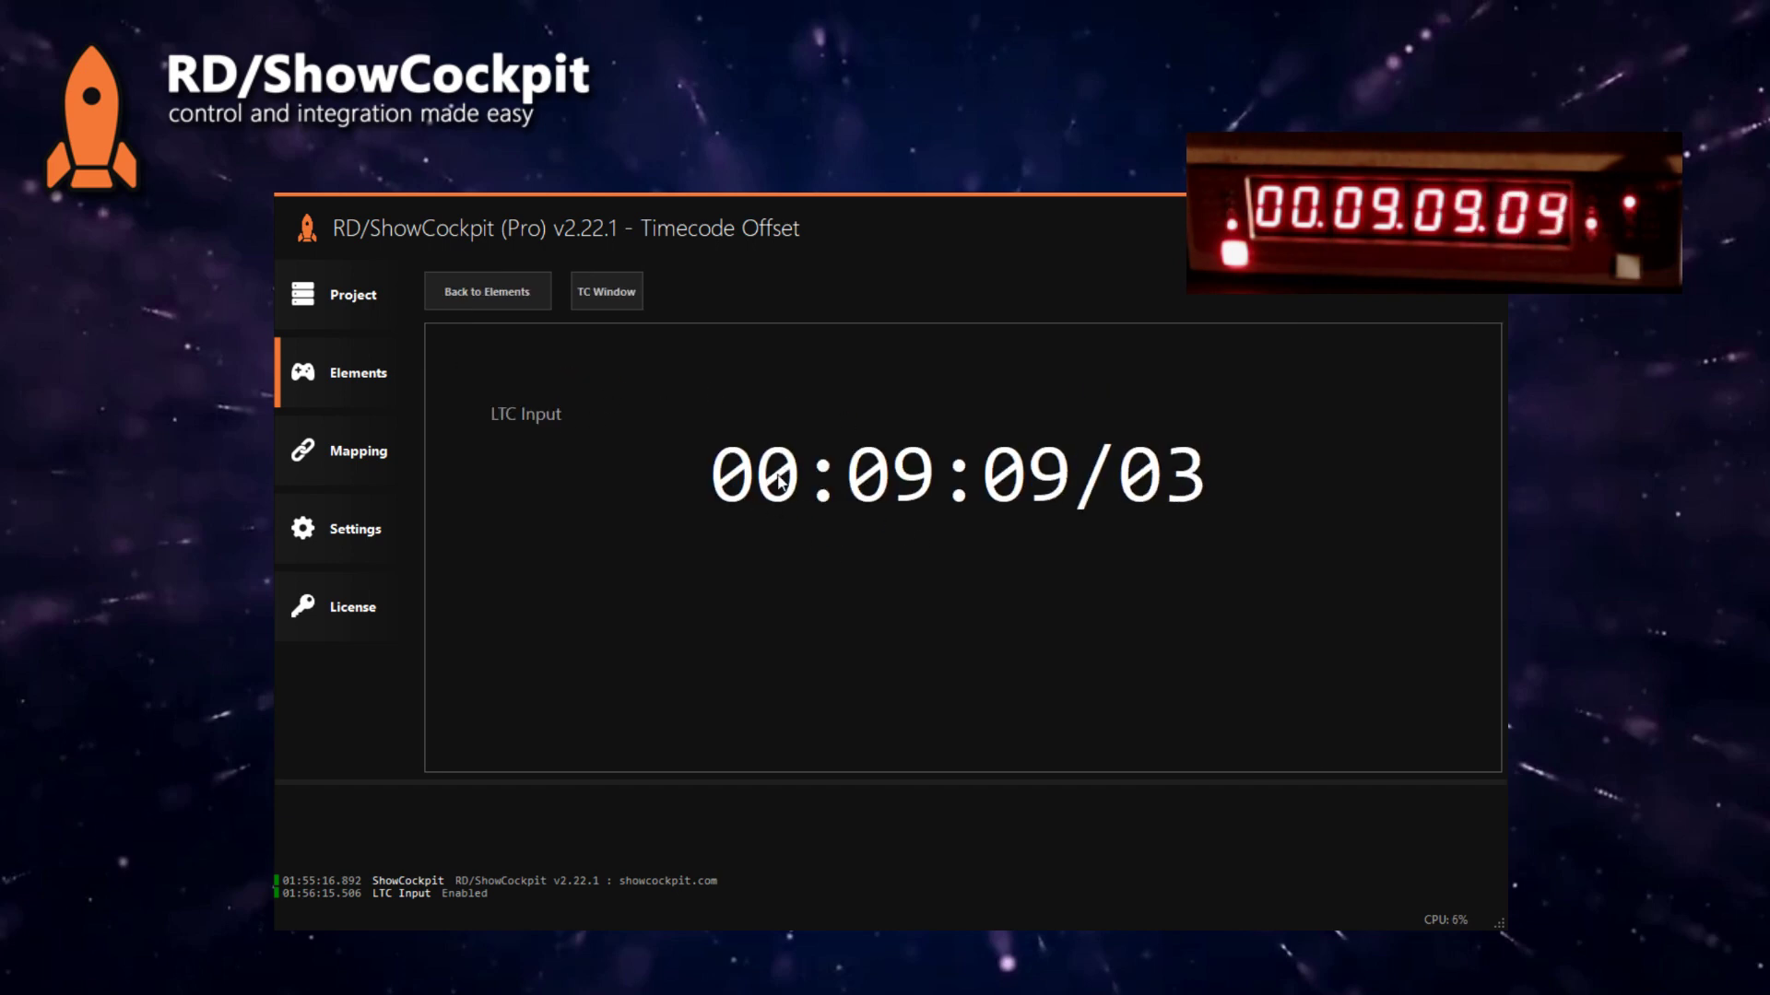
{"action": "left_click", "coordinate": [474, 288]}
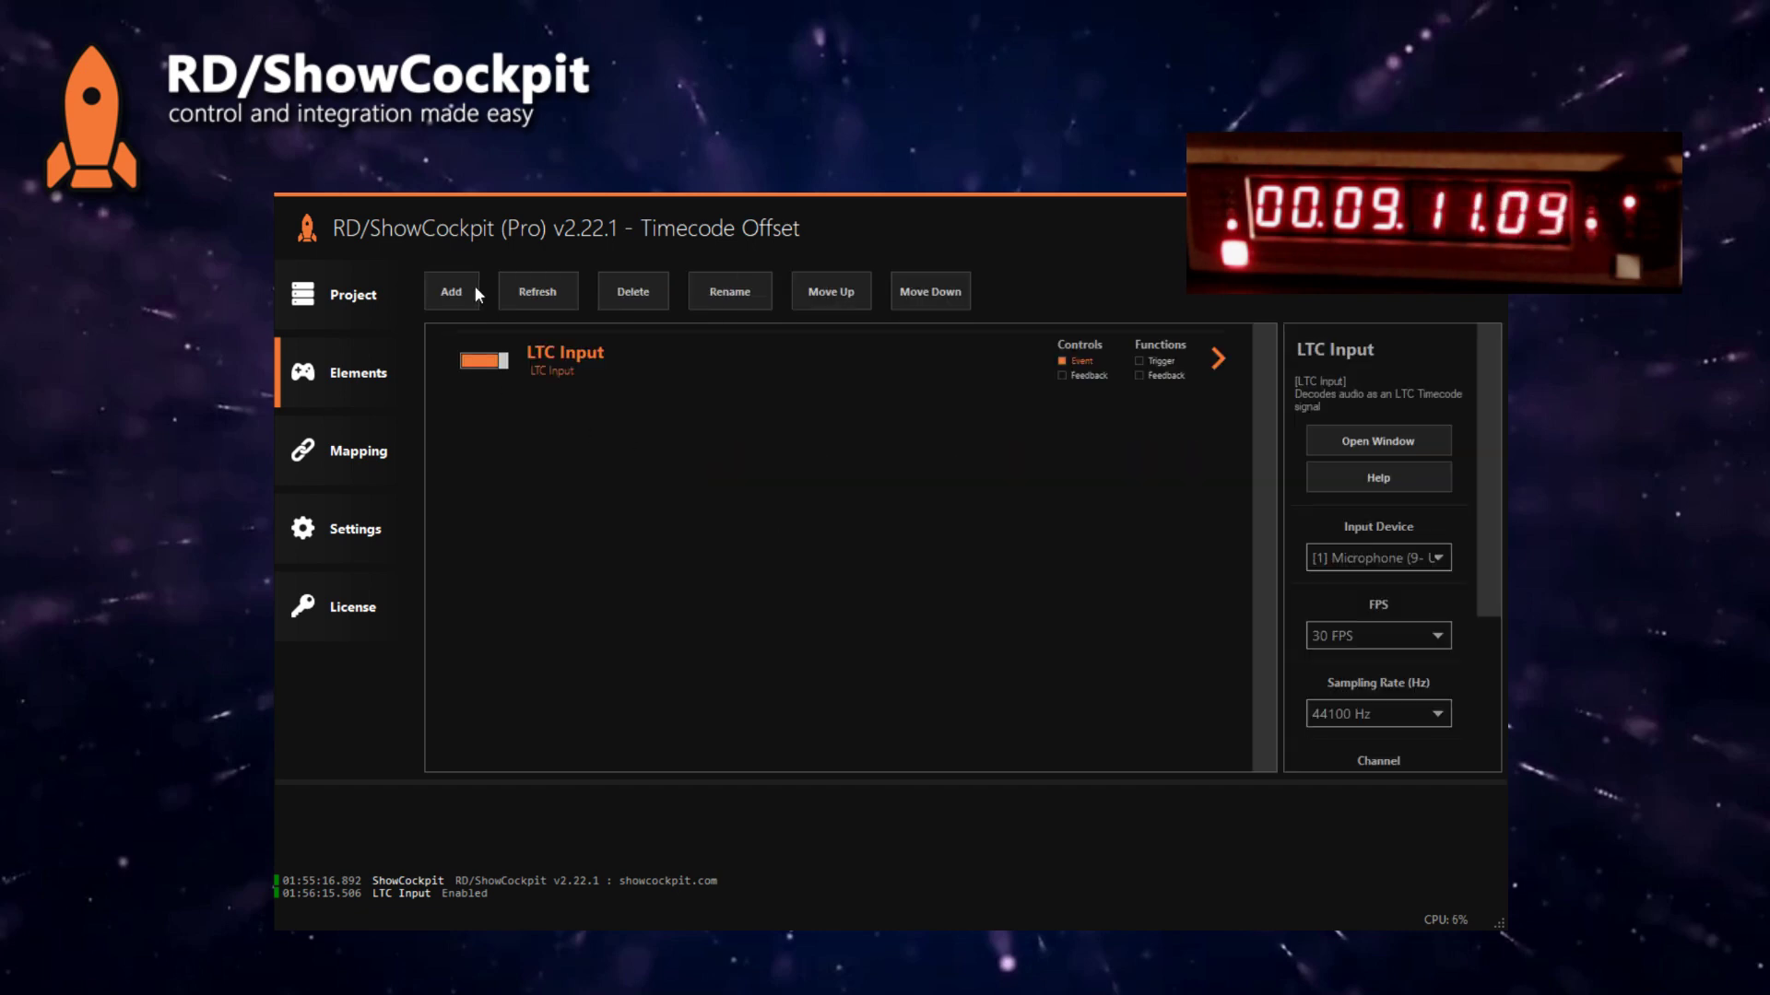
Step: Add a Timecode Offset utility element to the show with its default ID
{"action": "left_click", "coordinate": [456, 287]}
{"action": "mouse_move", "coordinate": [500, 417]}
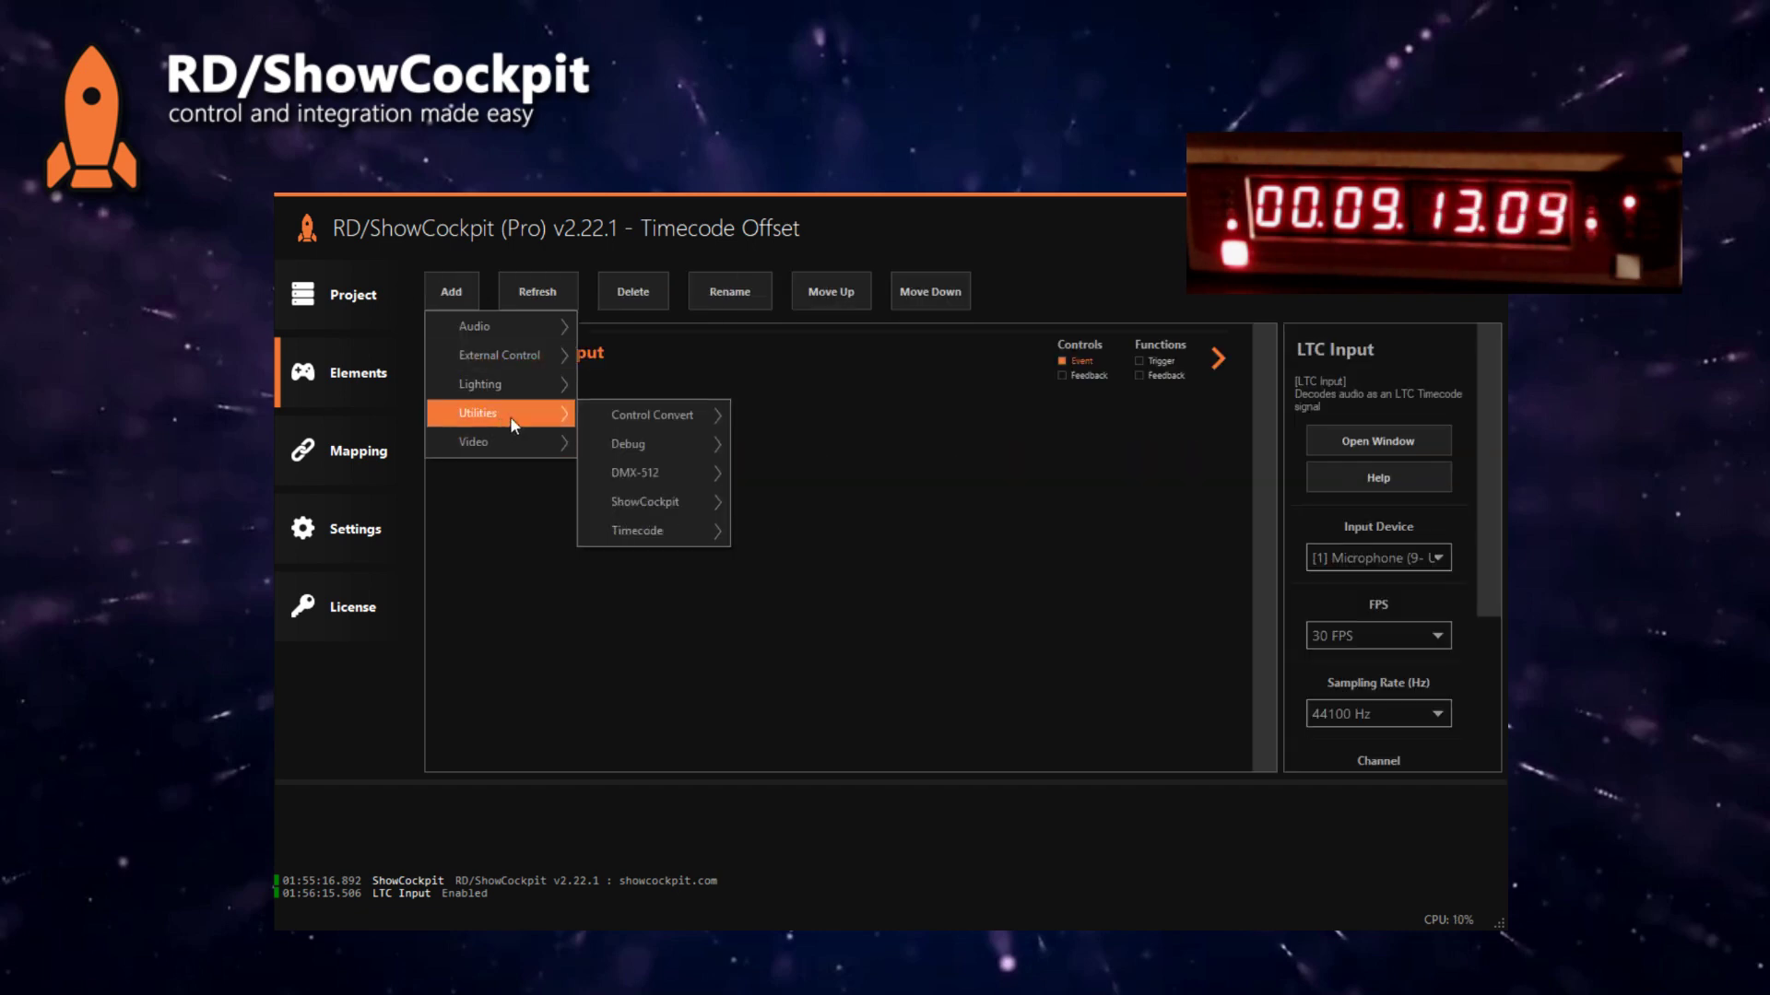
{"action": "mouse_move", "coordinate": [670, 535]}
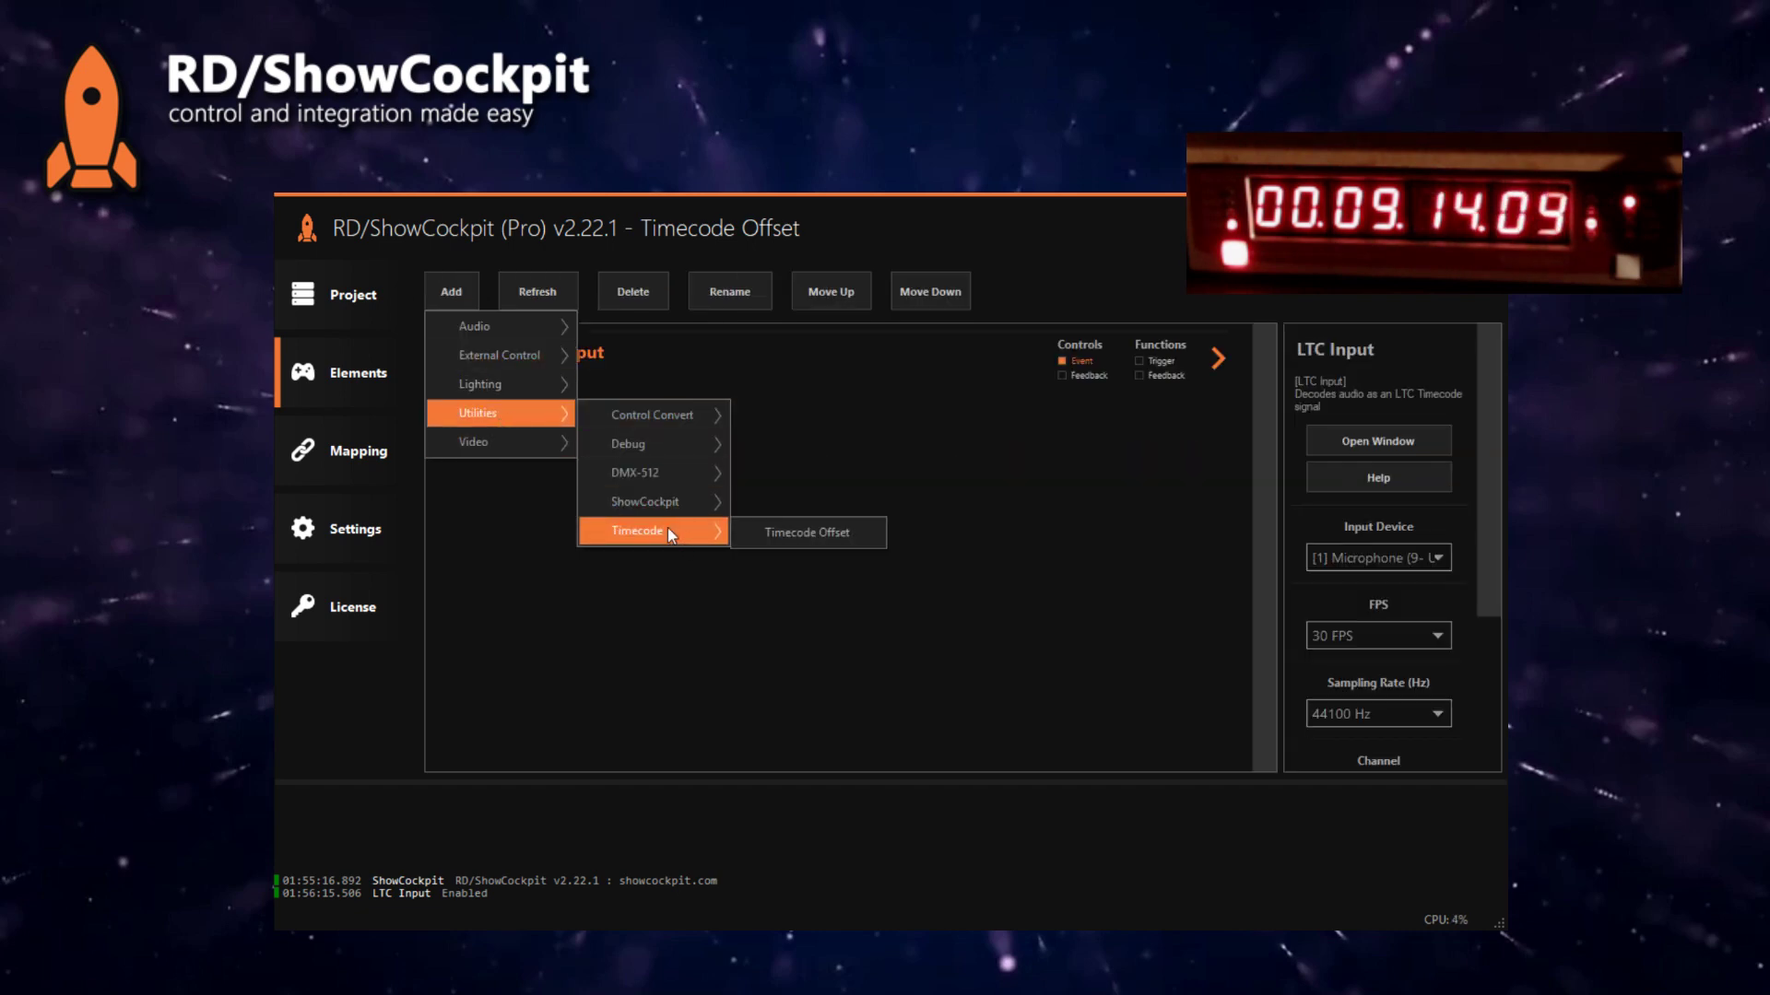
{"action": "left_click", "coordinate": [808, 531]}
{"action": "left_click", "coordinate": [1245, 638]}
Step: Set the Timecode Offset element's hours to 1 and enable the element
{"action": "left_click", "coordinate": [573, 433]}
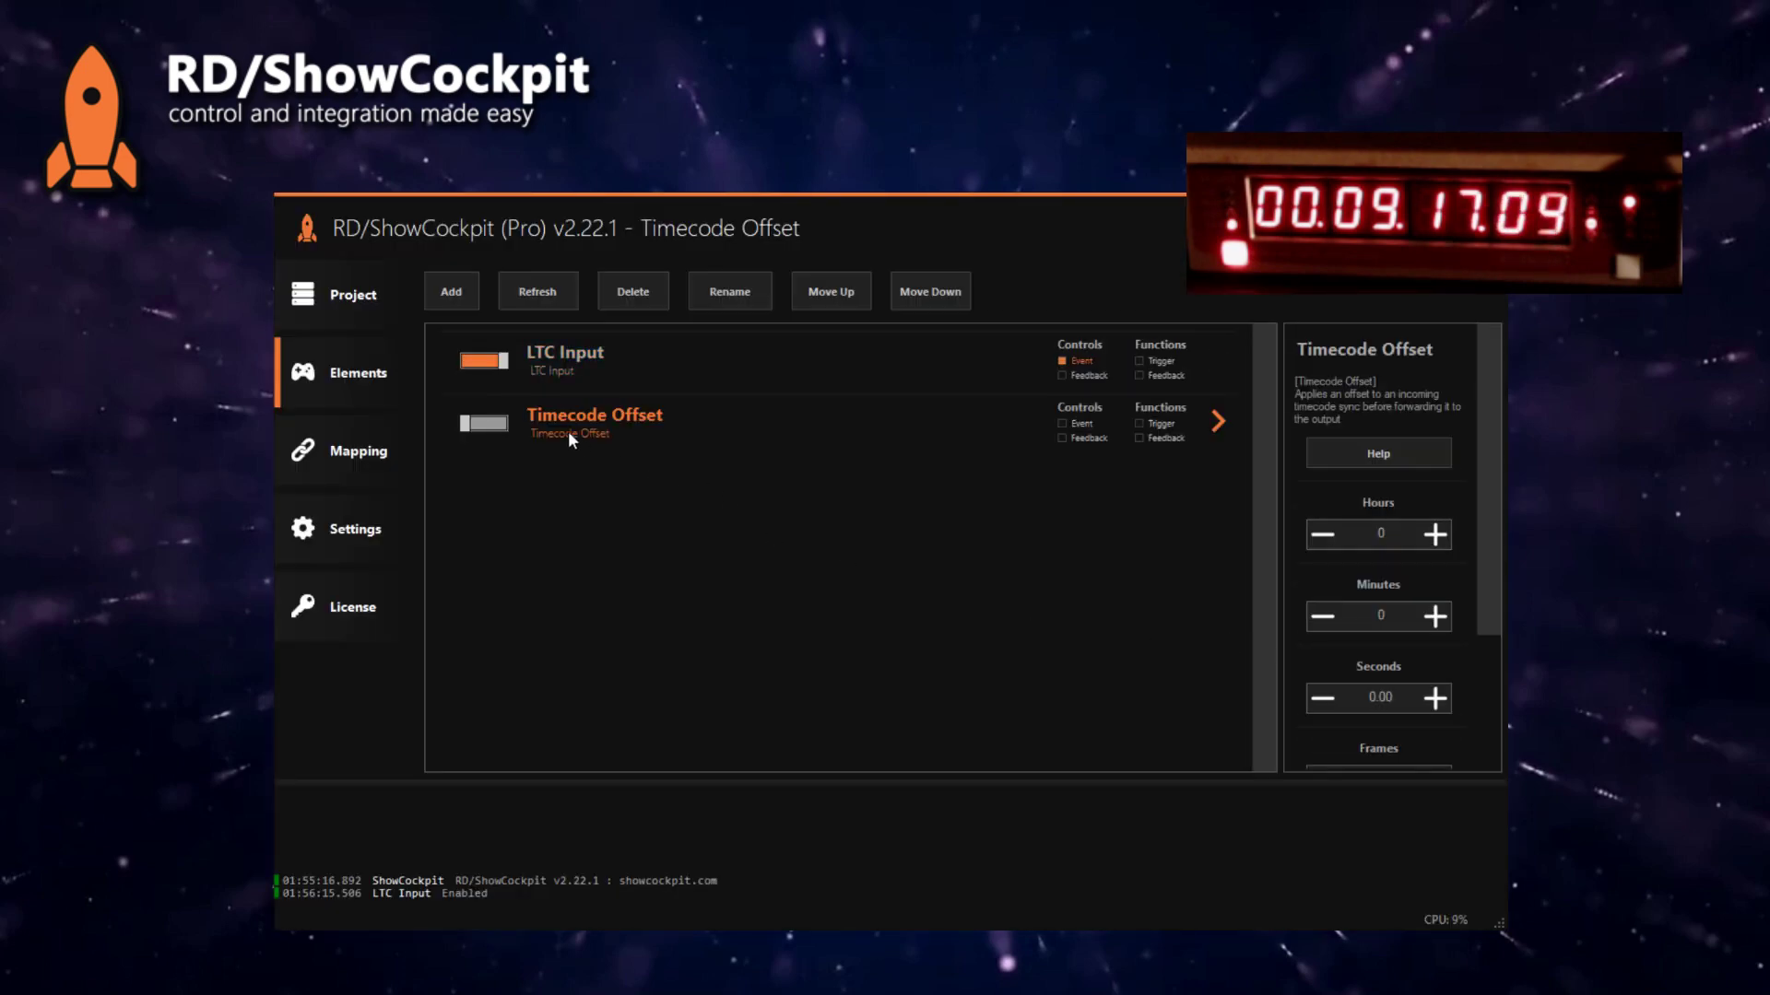
{"action": "double_click", "coordinate": [1394, 534]}
{"action": "type", "text": "1"}
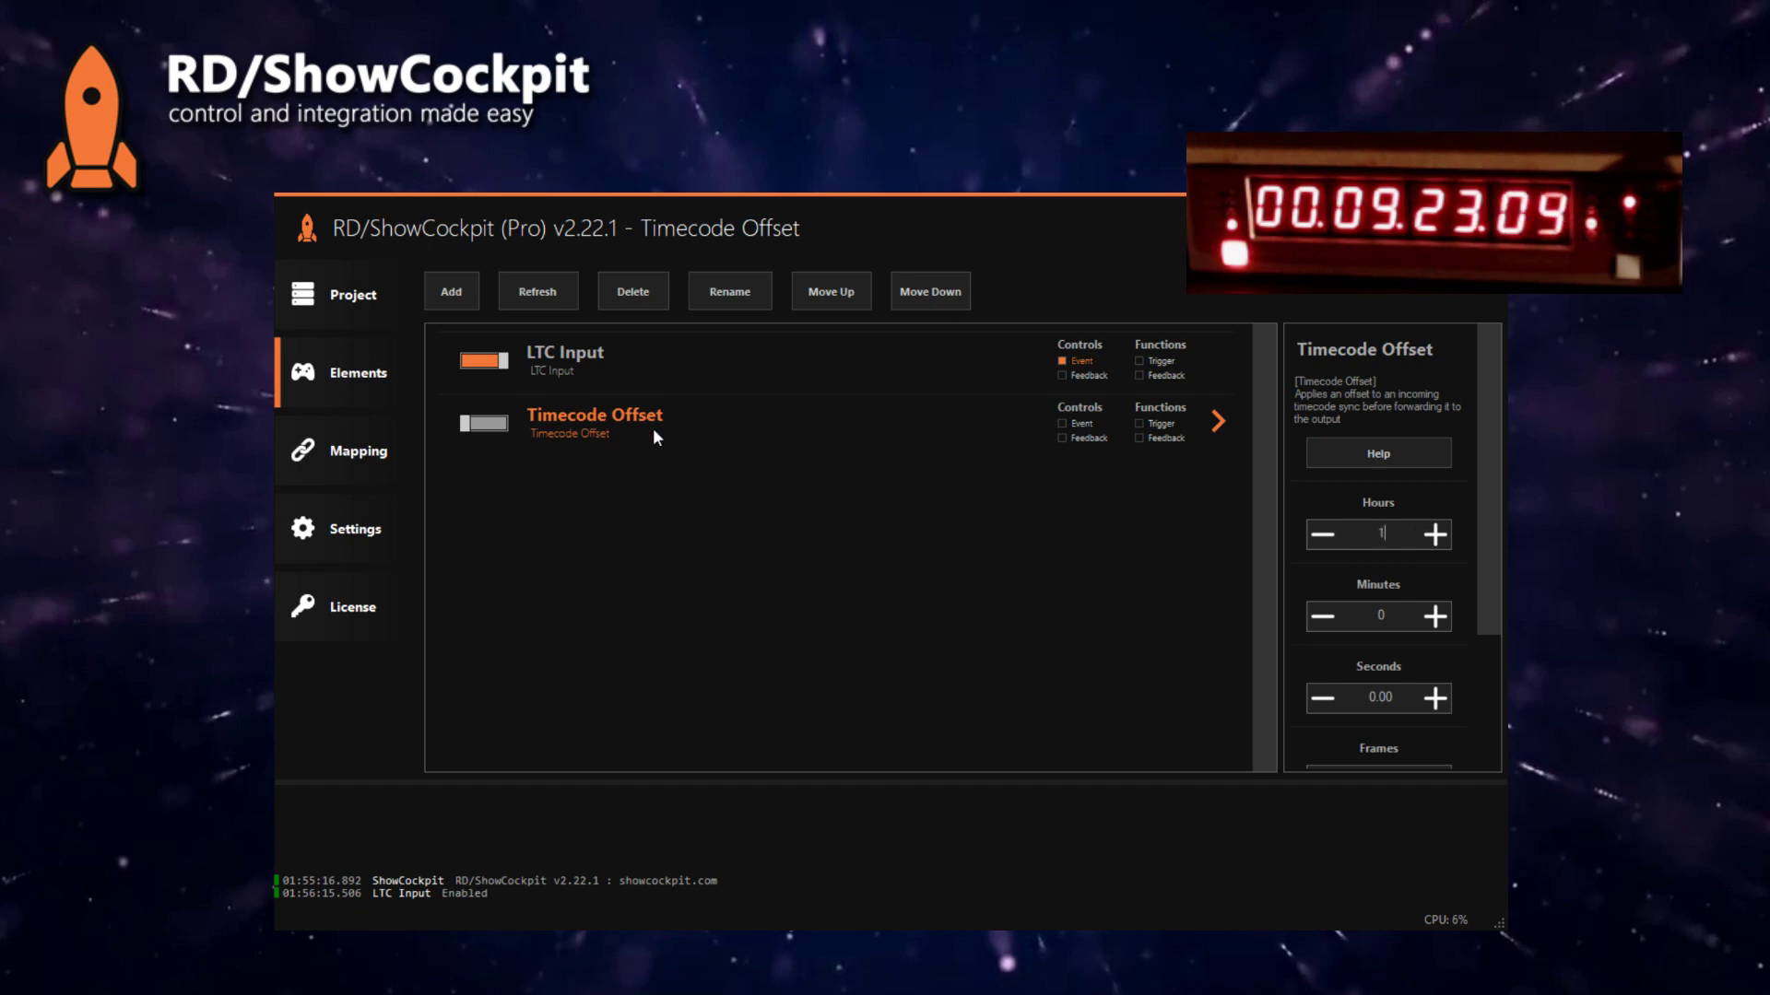
{"action": "left_click", "coordinate": [501, 428]}
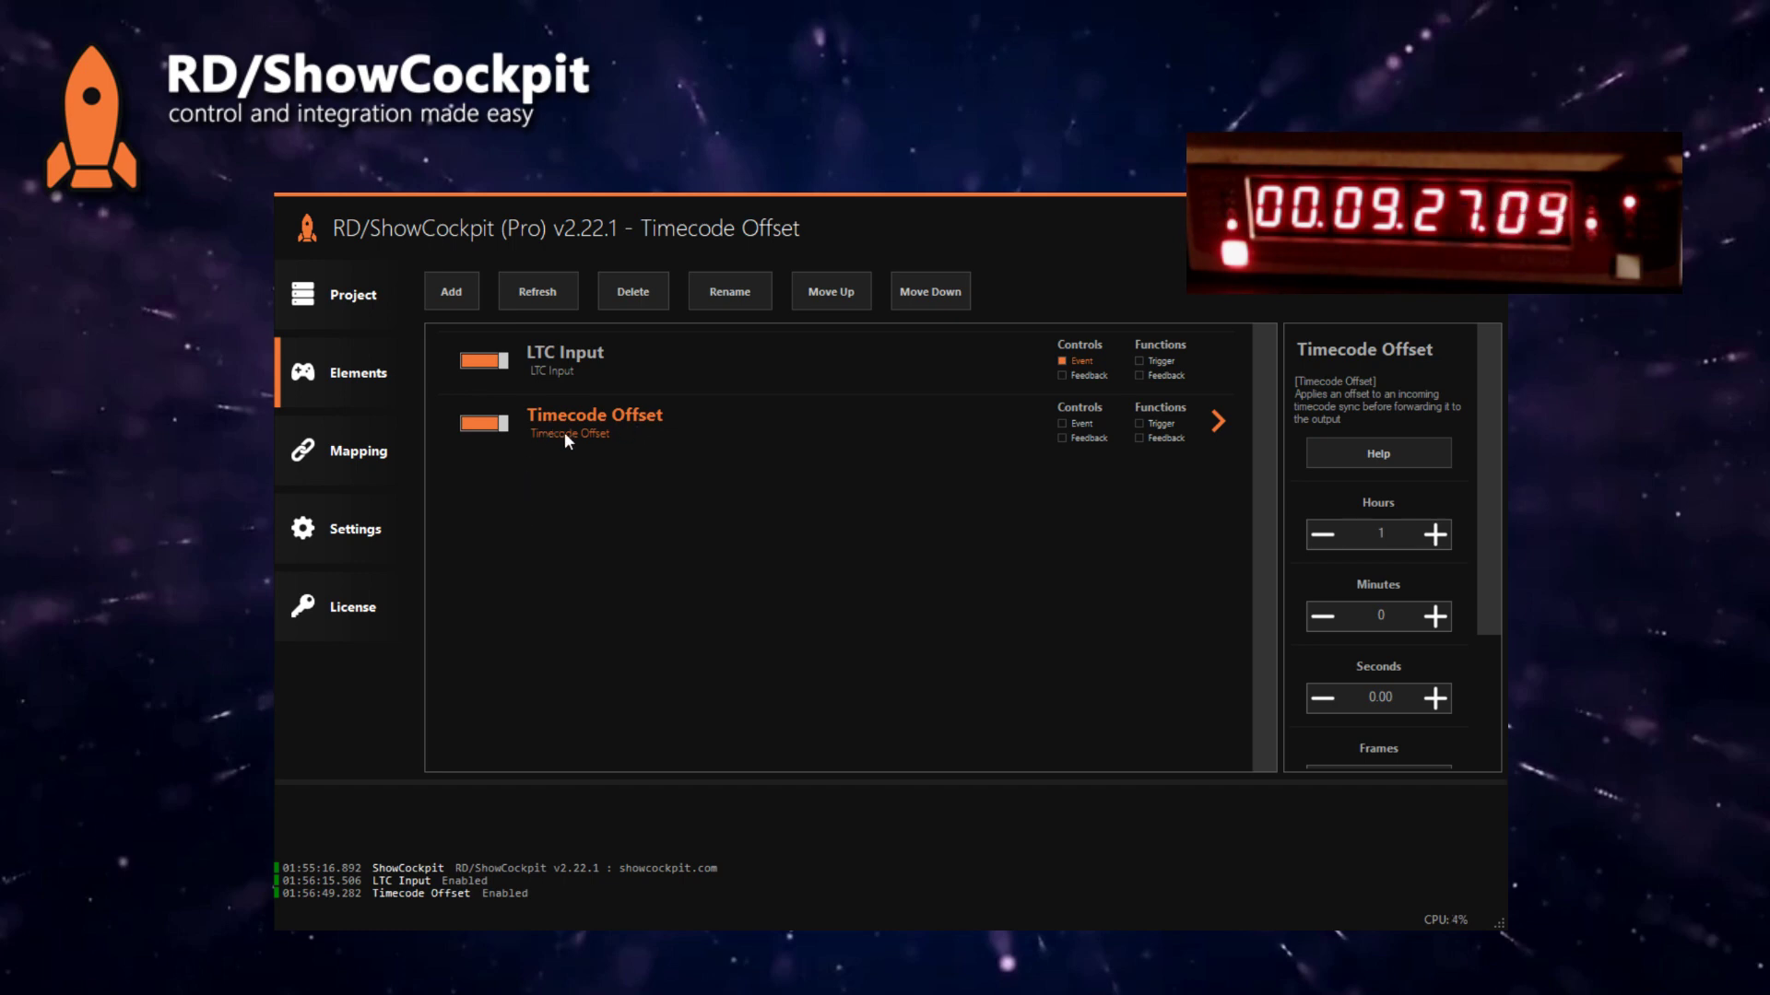
Step: Add an MTC Output timecode element to the show with its default ID
{"action": "left_click", "coordinate": [440, 301]}
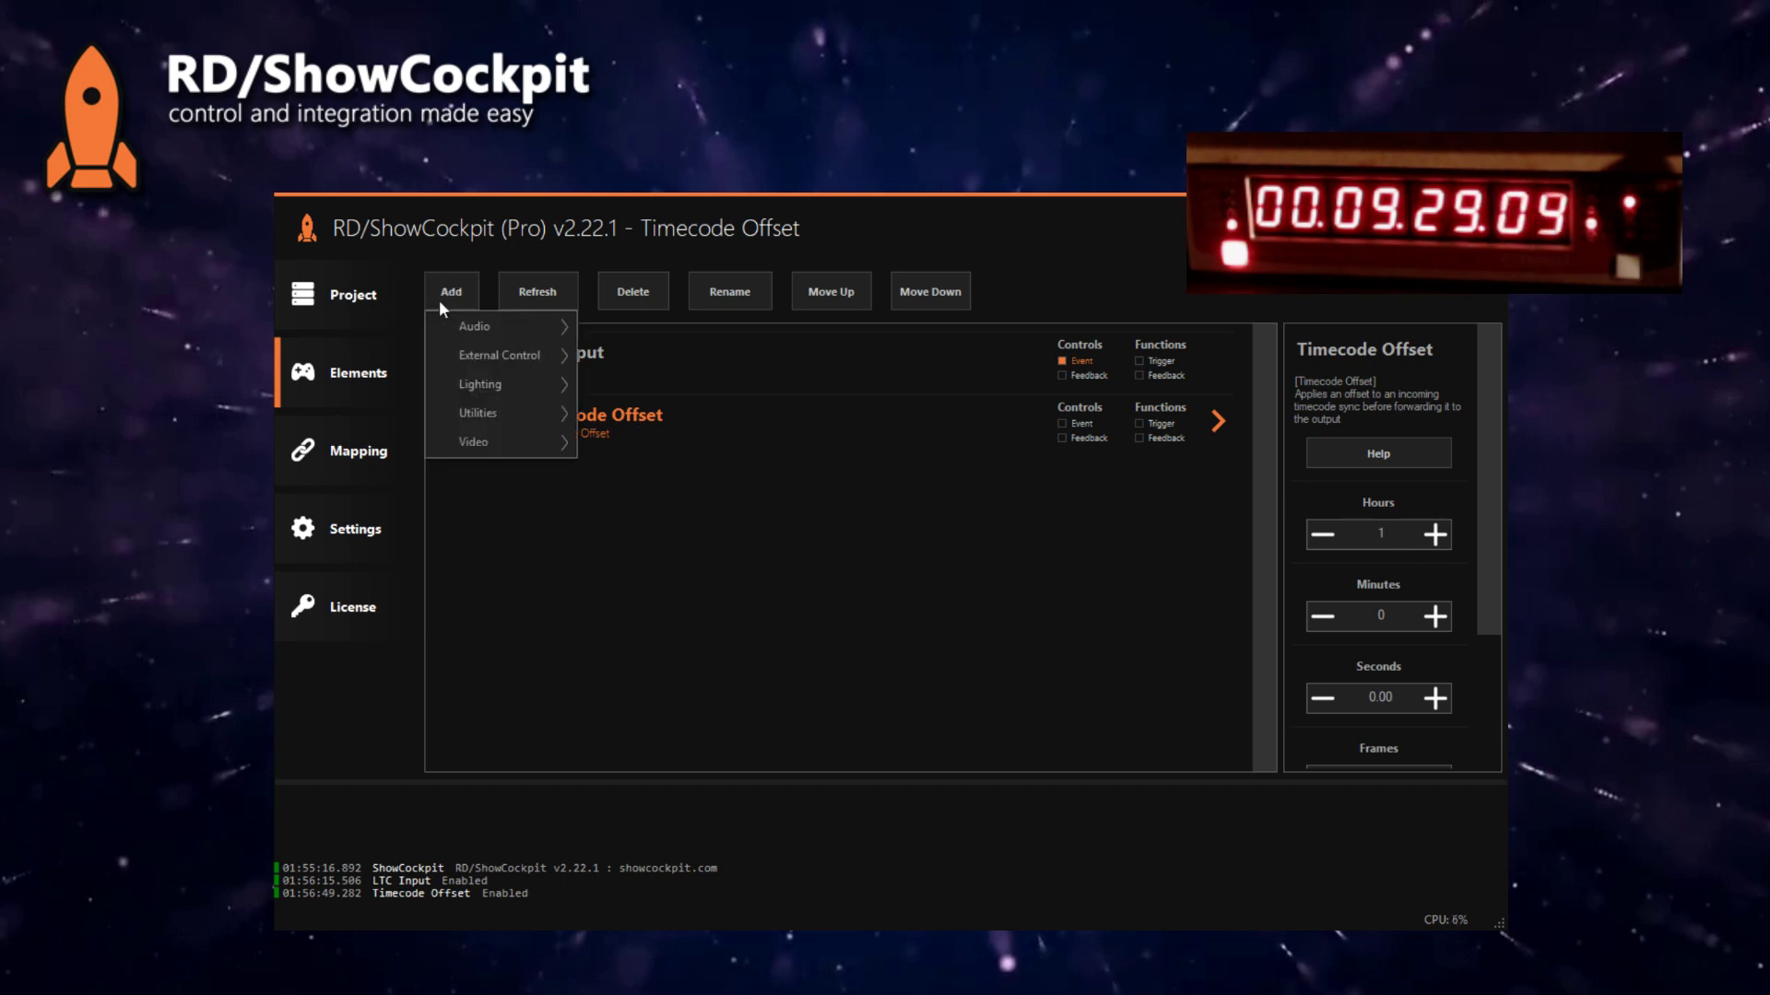
{"action": "mouse_move", "coordinate": [488, 359]}
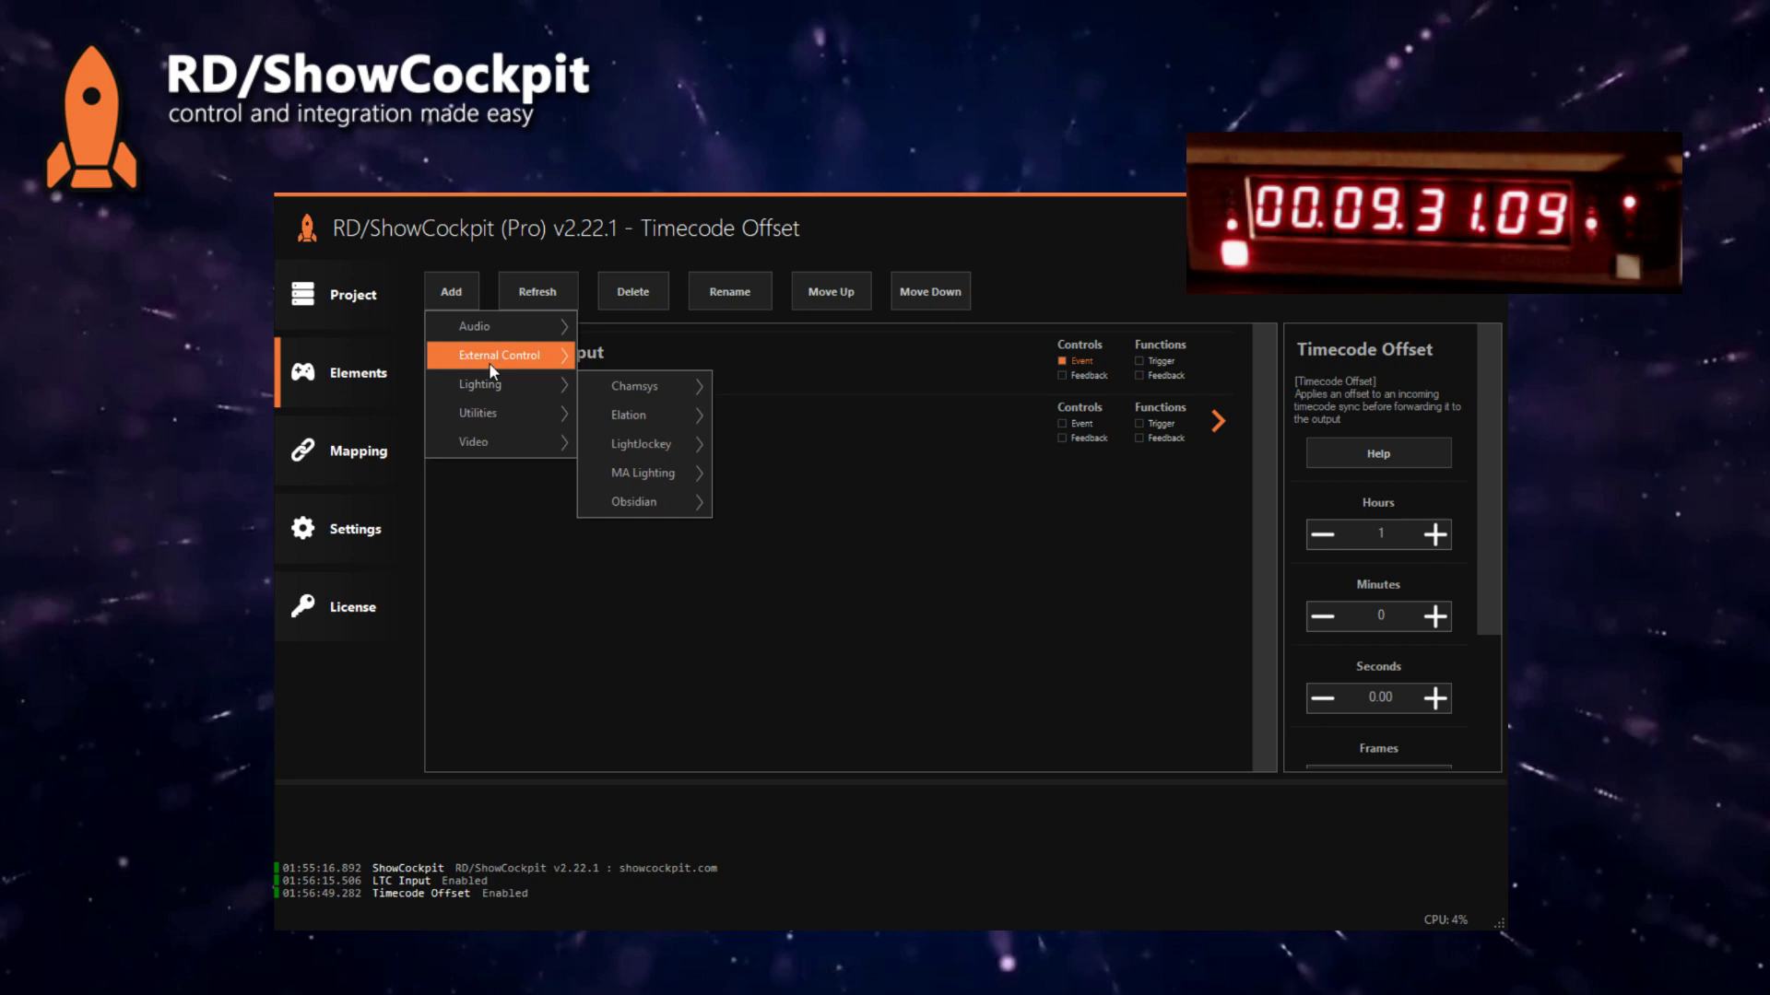
{"action": "mouse_move", "coordinate": [682, 554]}
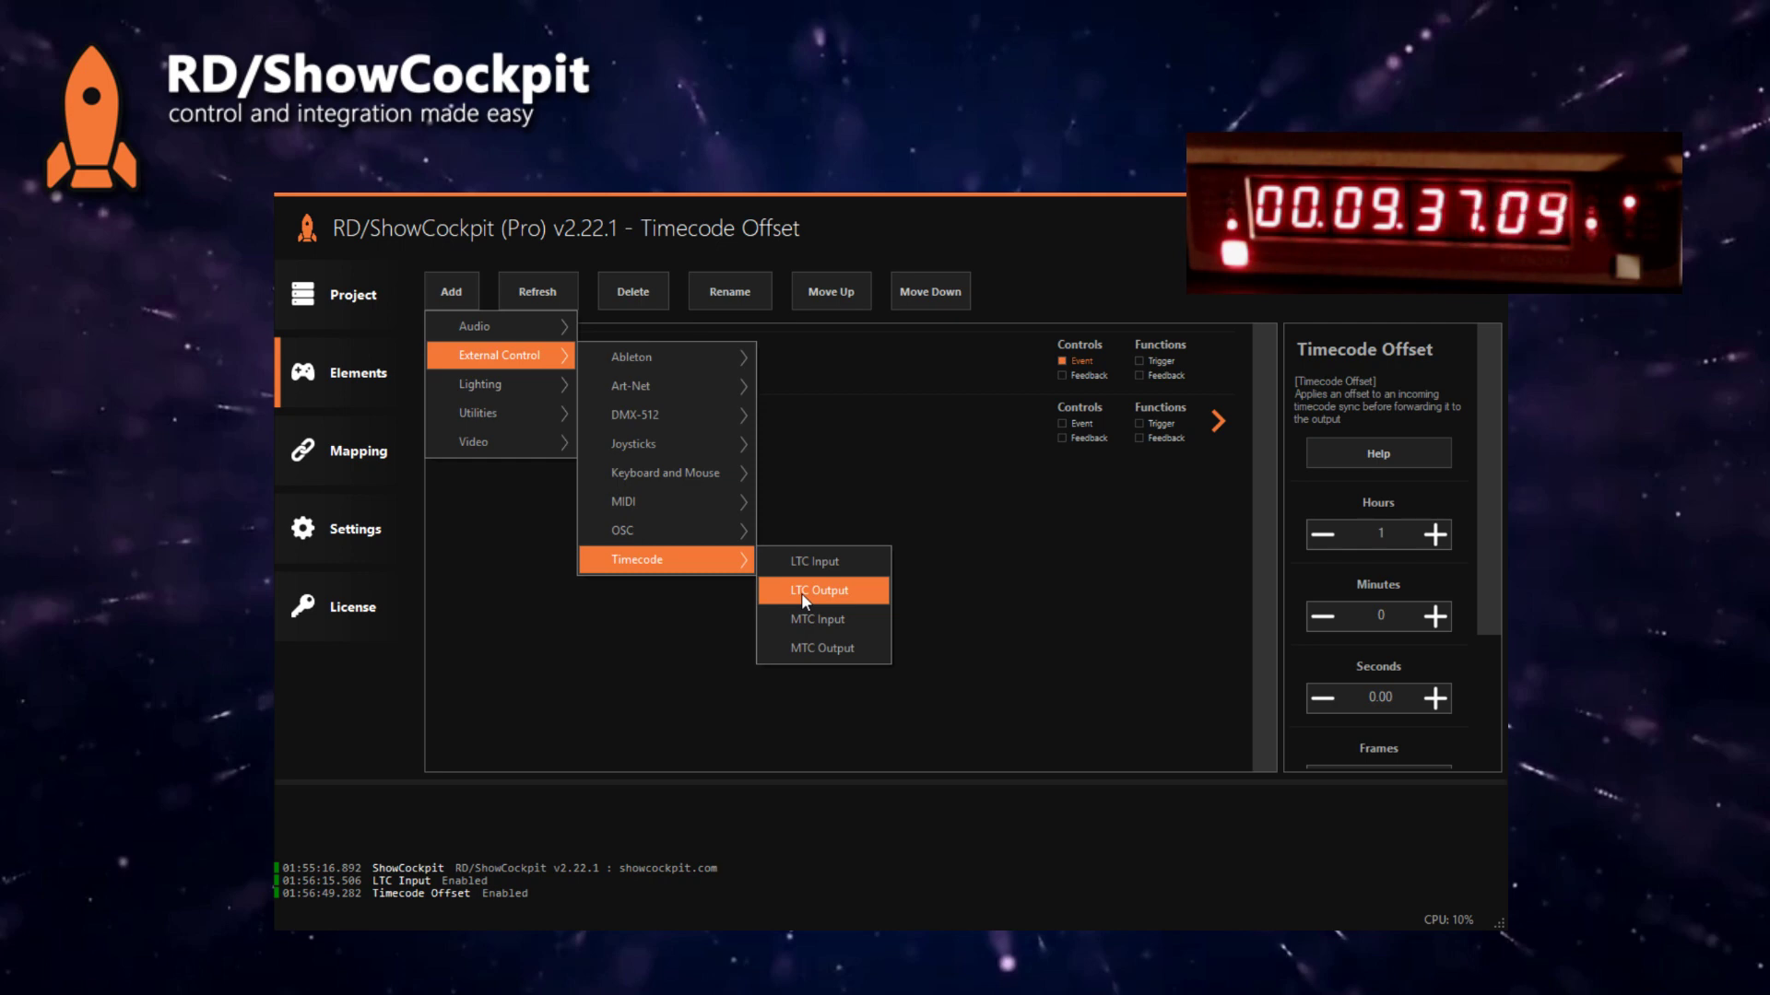
{"action": "left_click", "coordinate": [808, 650]}
{"action": "left_click", "coordinate": [1232, 634]}
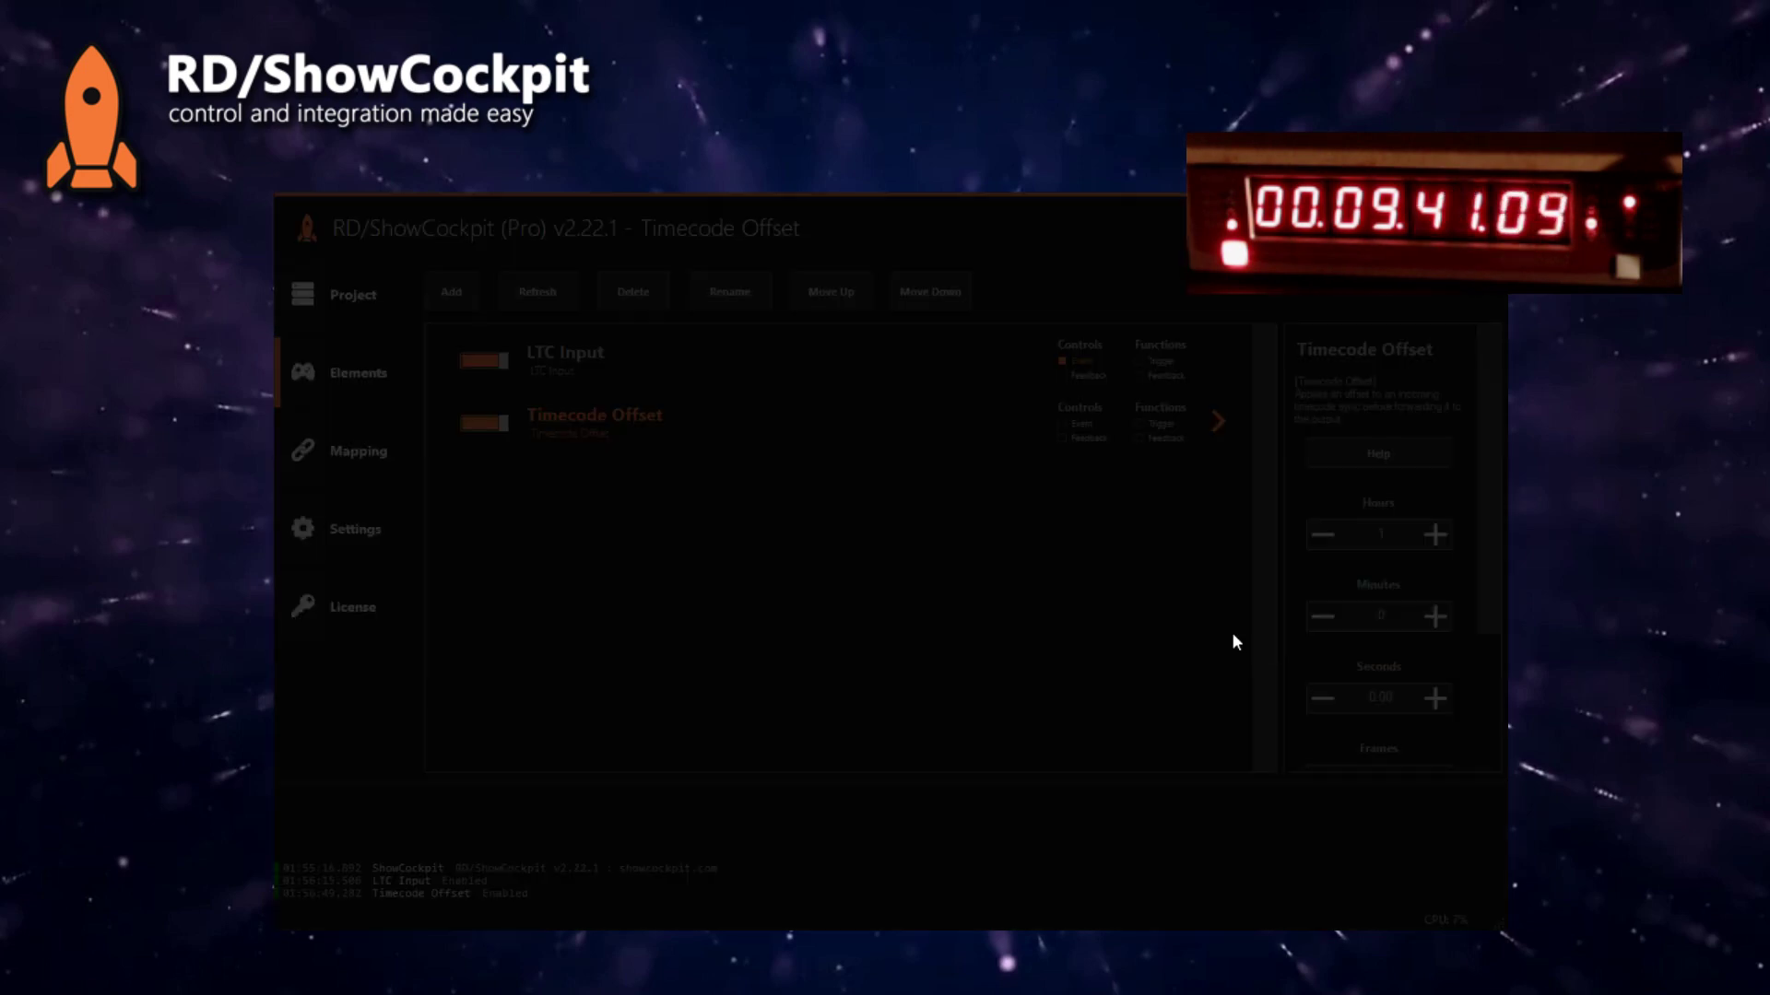
Step: Configure the MTC Output with output device [3] Loopback MIDI and 30 FPS, and enable it
{"action": "left_click", "coordinate": [1397, 548]}
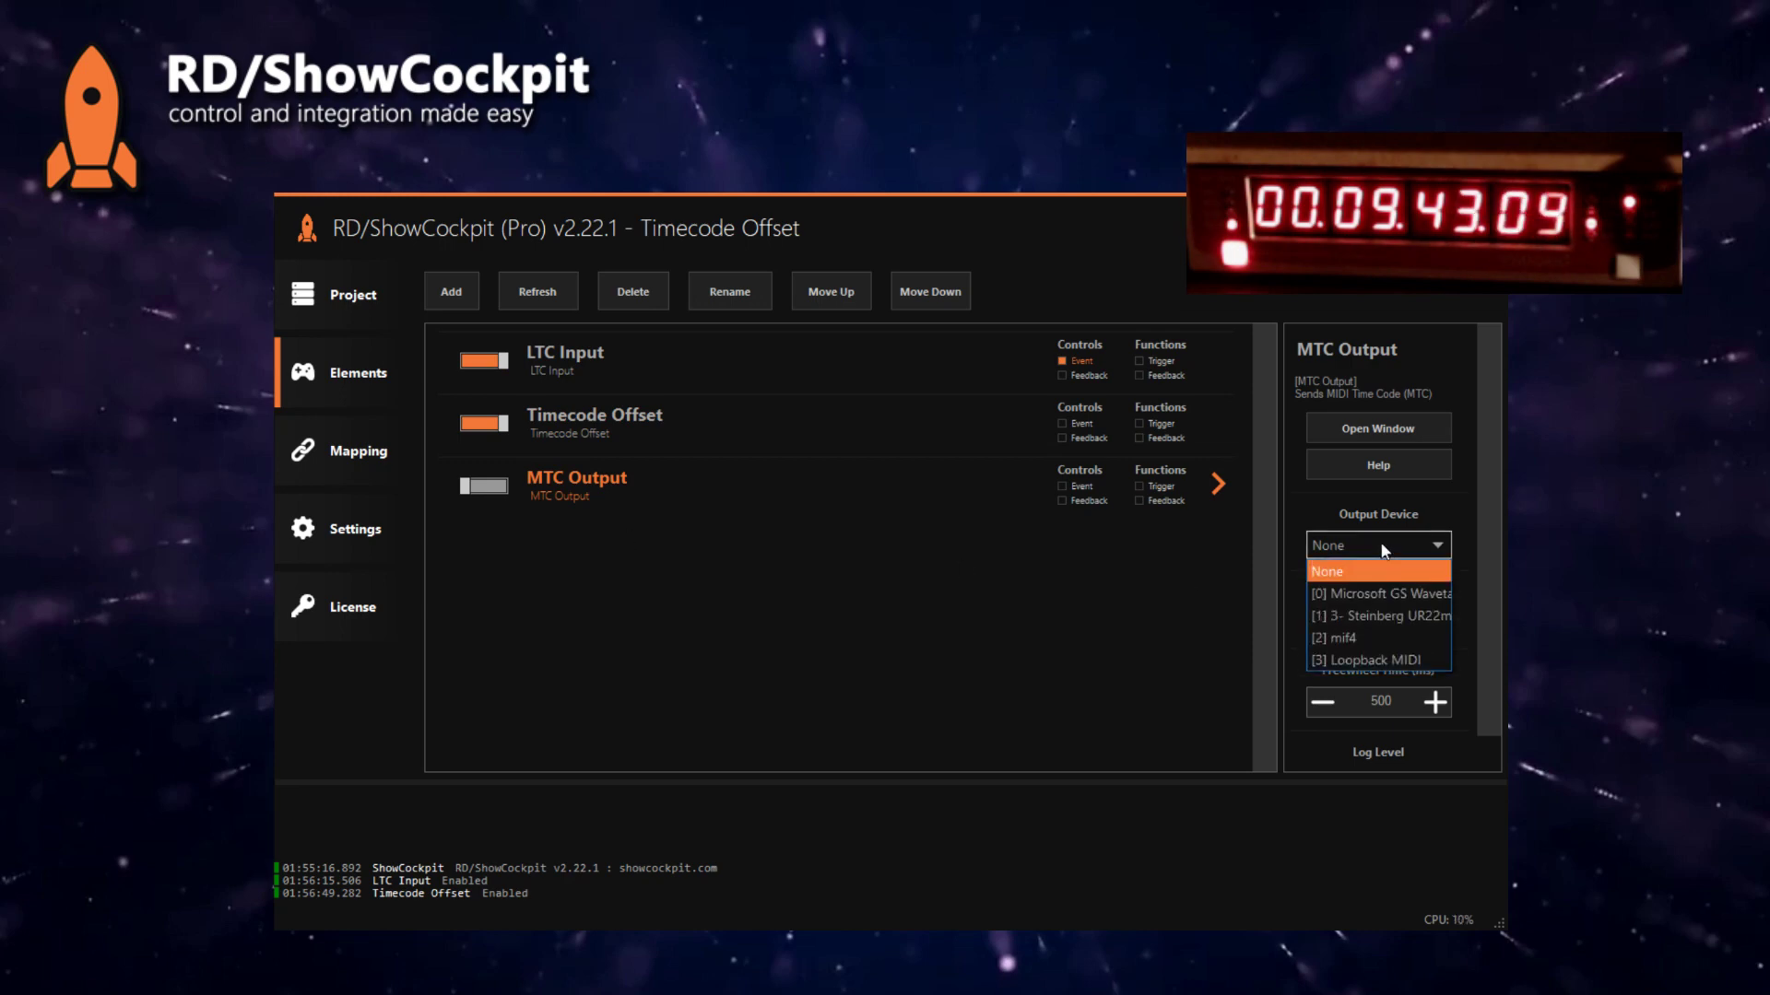
{"action": "left_click", "coordinate": [1382, 660]}
{"action": "left_click", "coordinate": [1433, 623]}
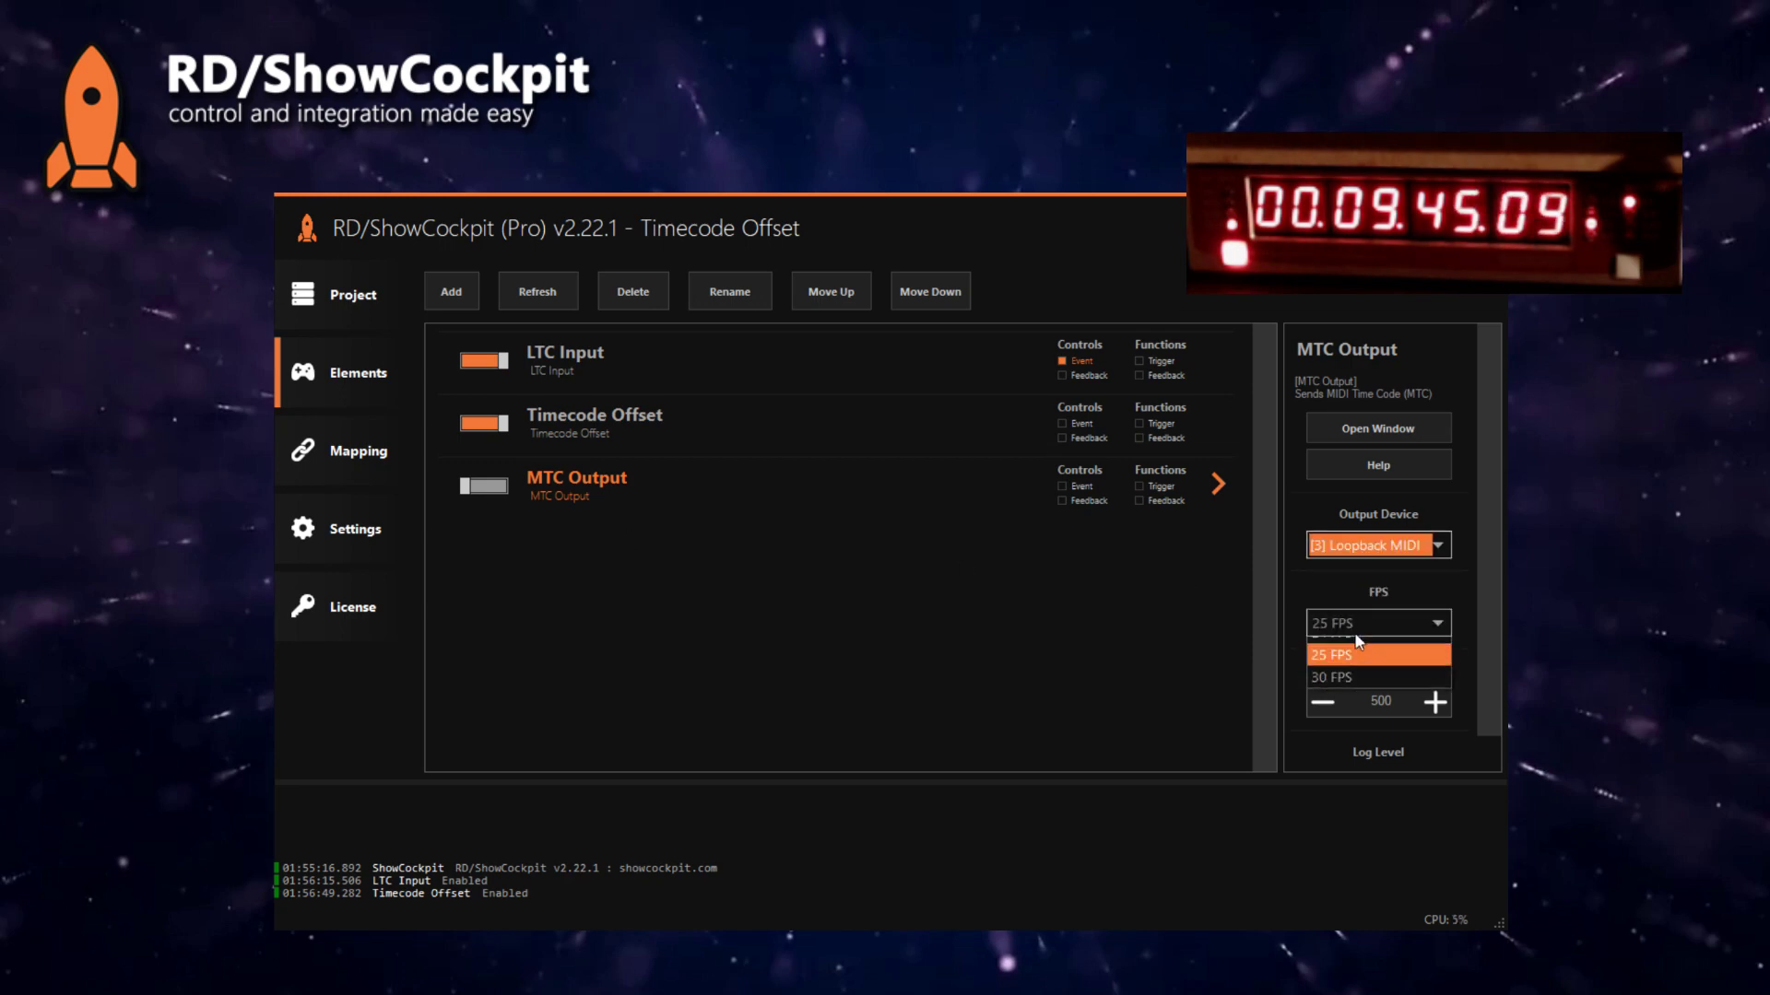
{"action": "left_click", "coordinate": [1350, 693]}
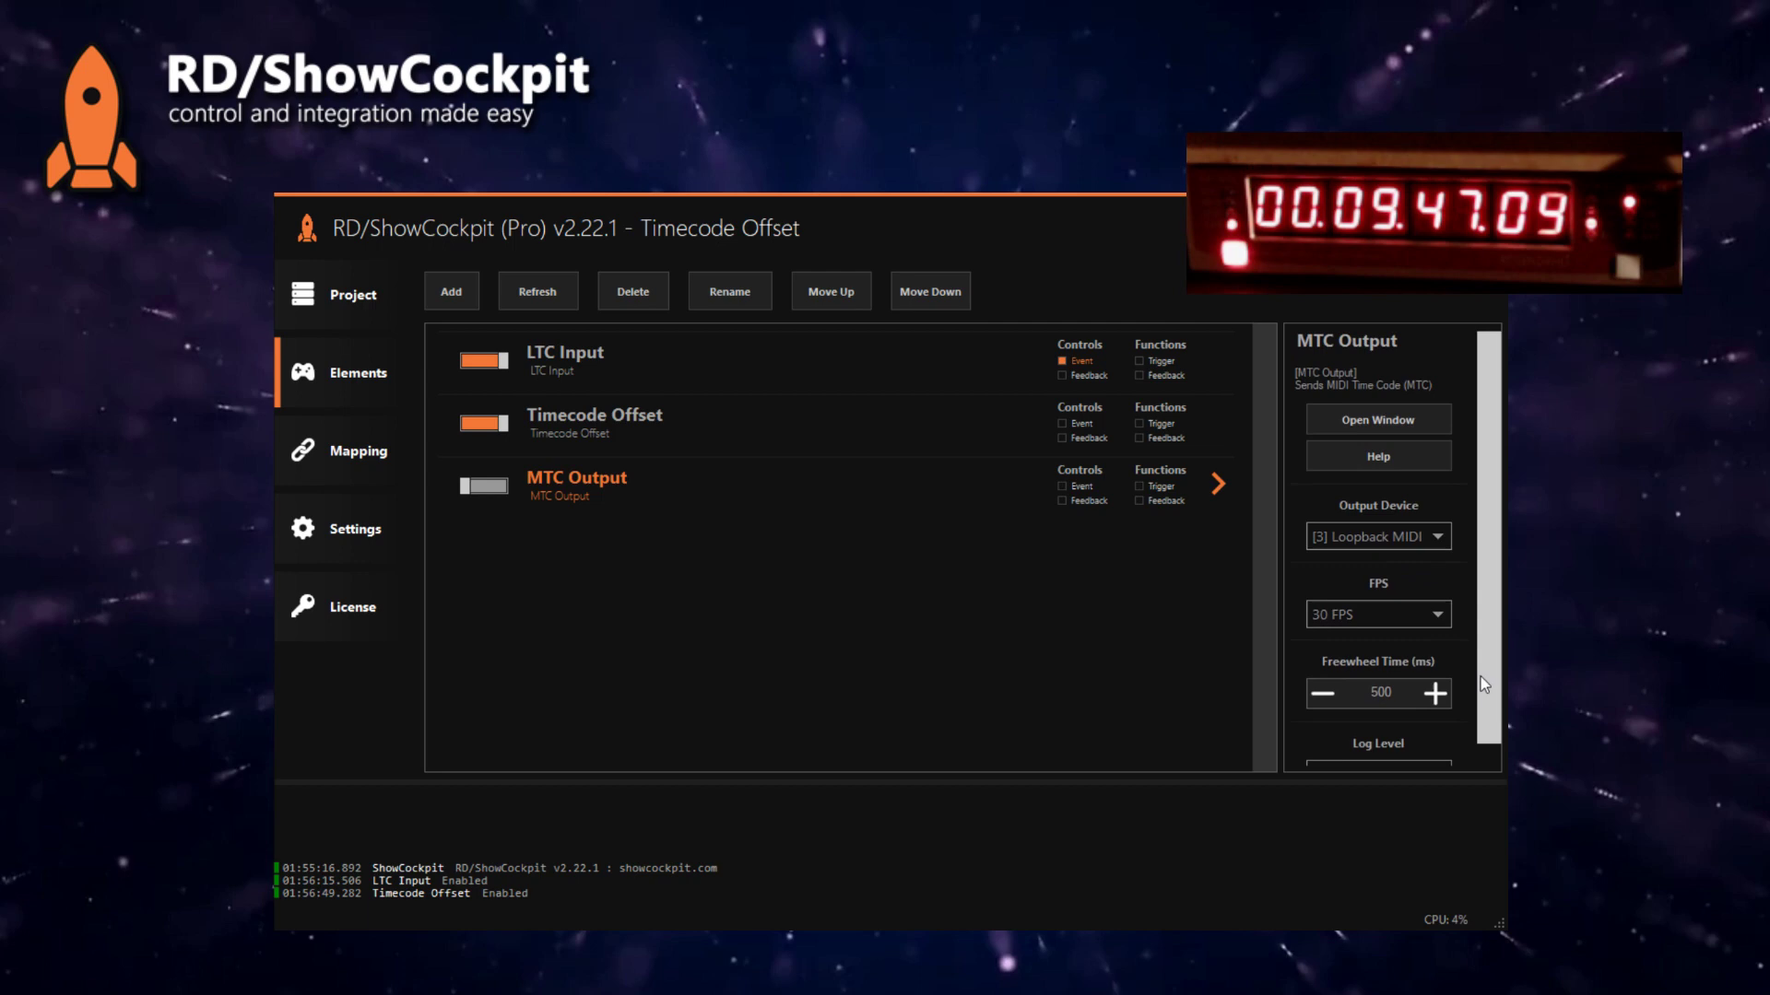
{"action": "scroll", "coordinate": [1480, 677], "scroll_direction": "down", "scroll_amount": 1}
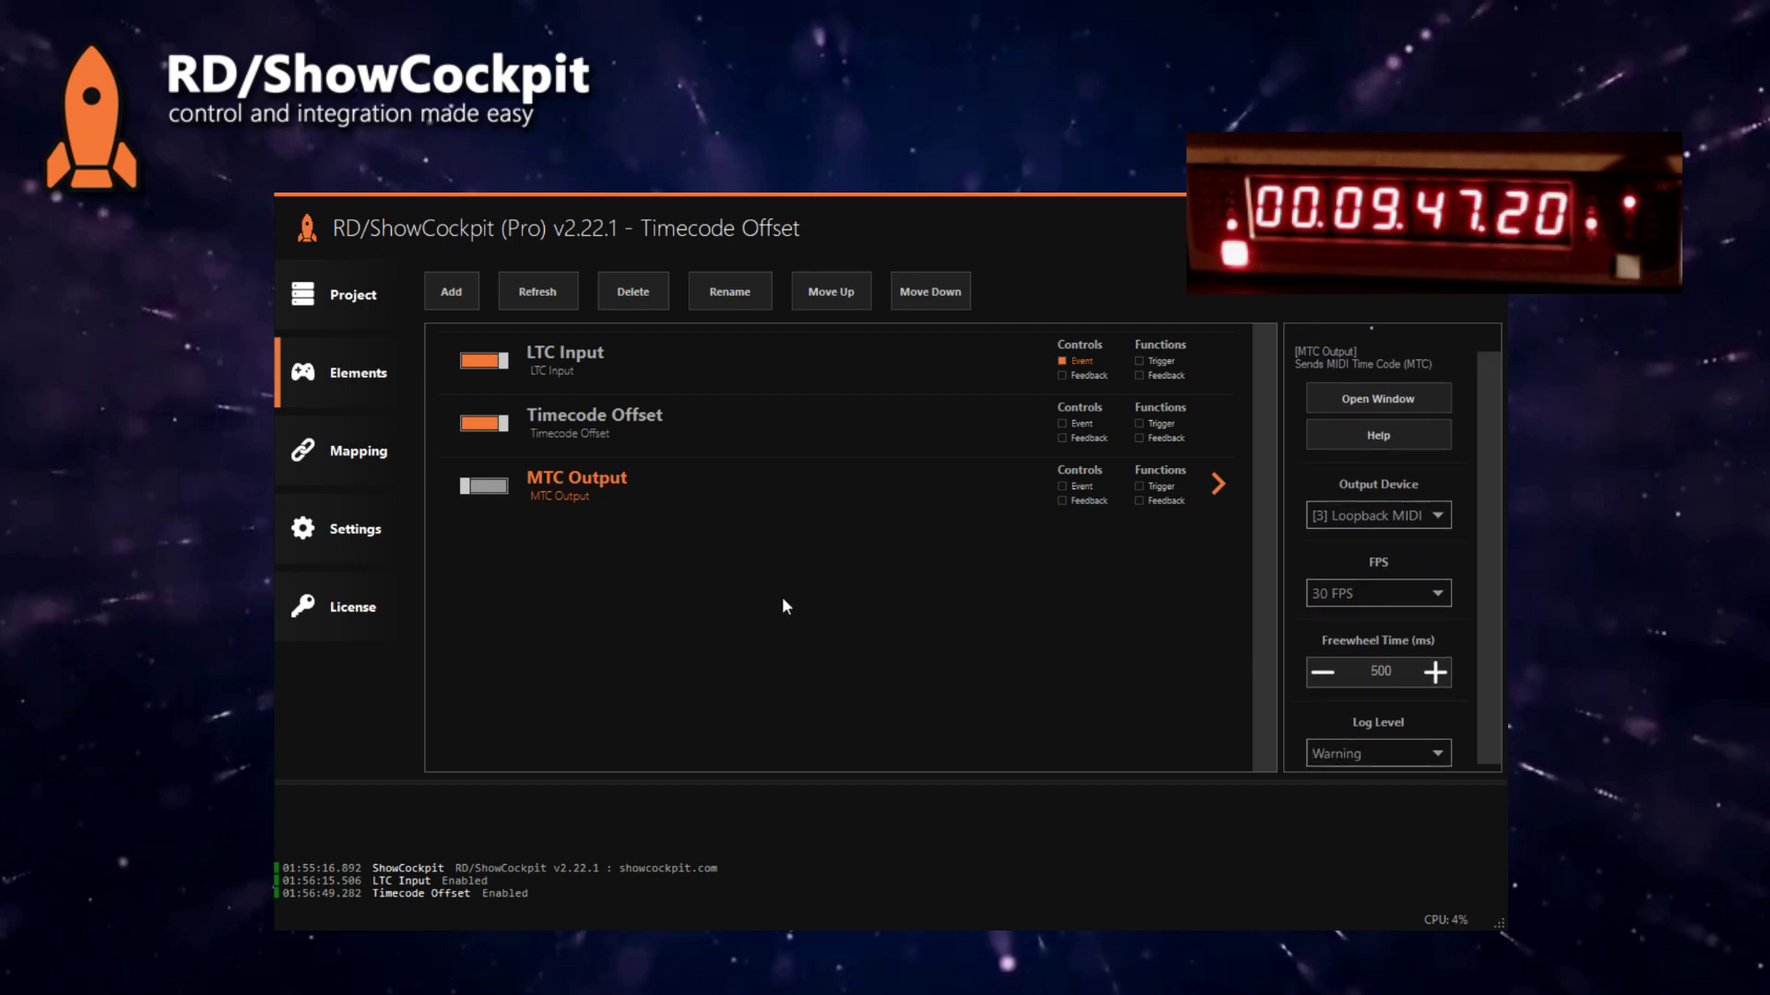
{"action": "left_click", "coordinate": [490, 488]}
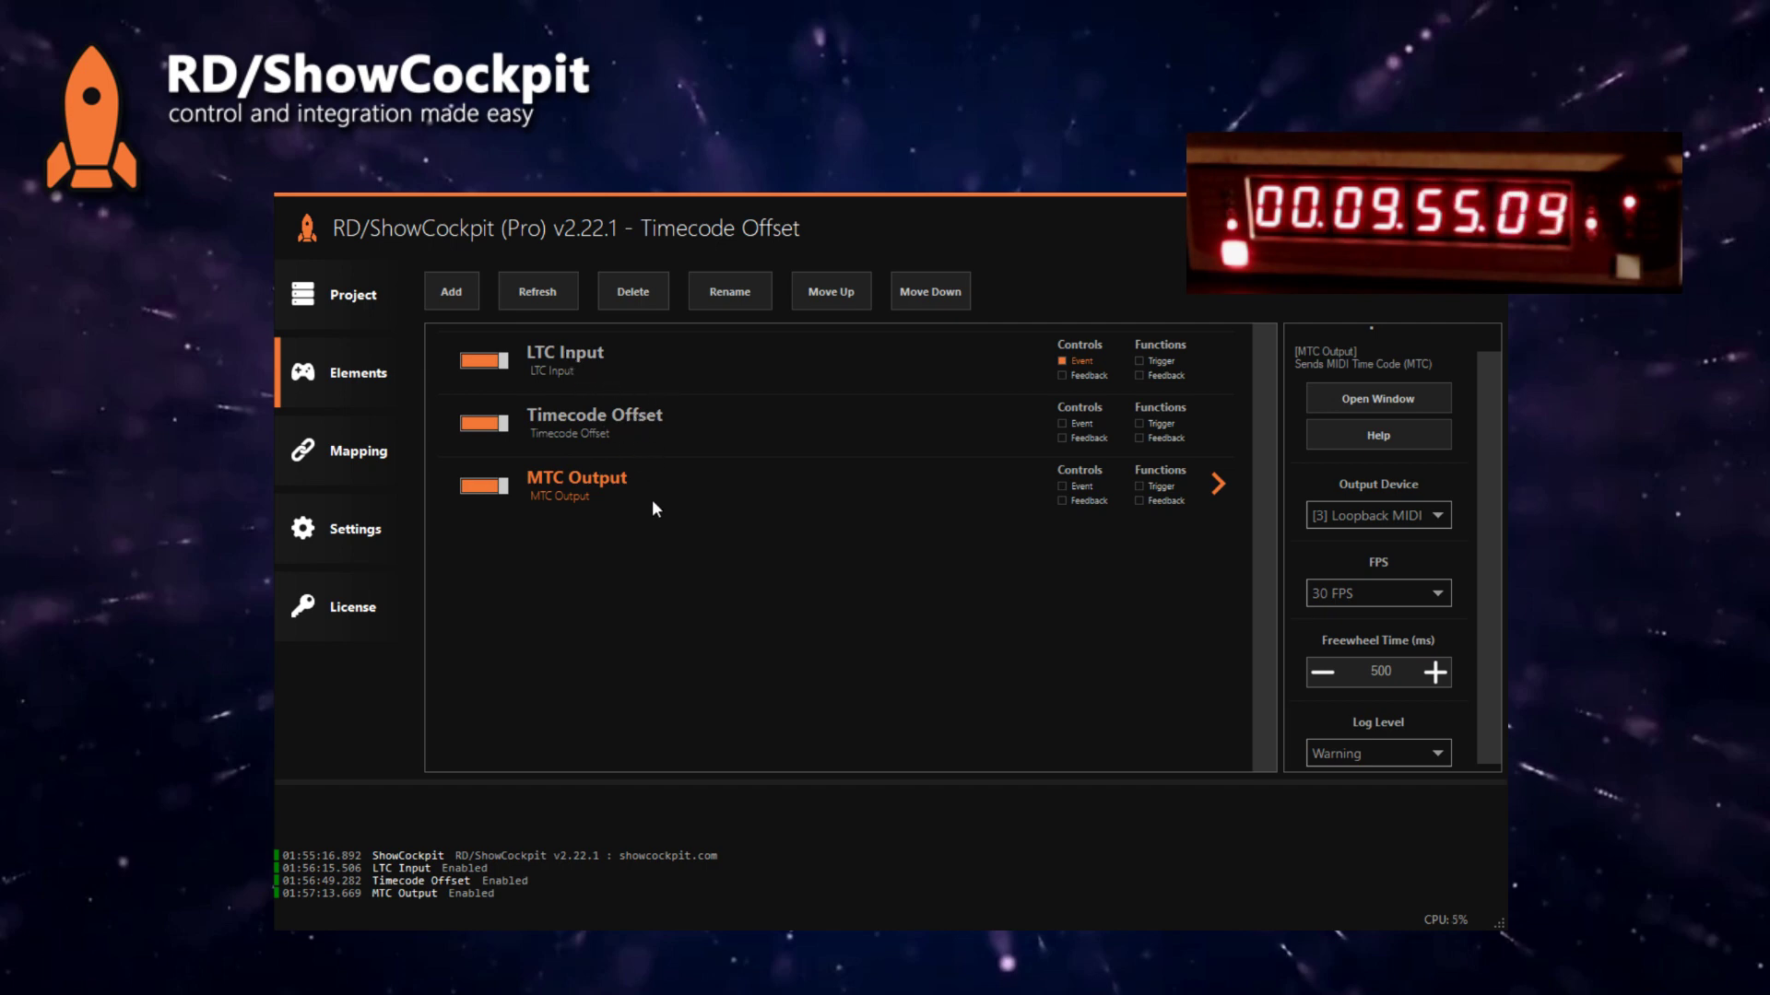
Step: Map the Timecode Offset's Timecode Sync function to the LTC Input's Timecode Sync control
{"action": "left_click", "coordinate": [345, 451]}
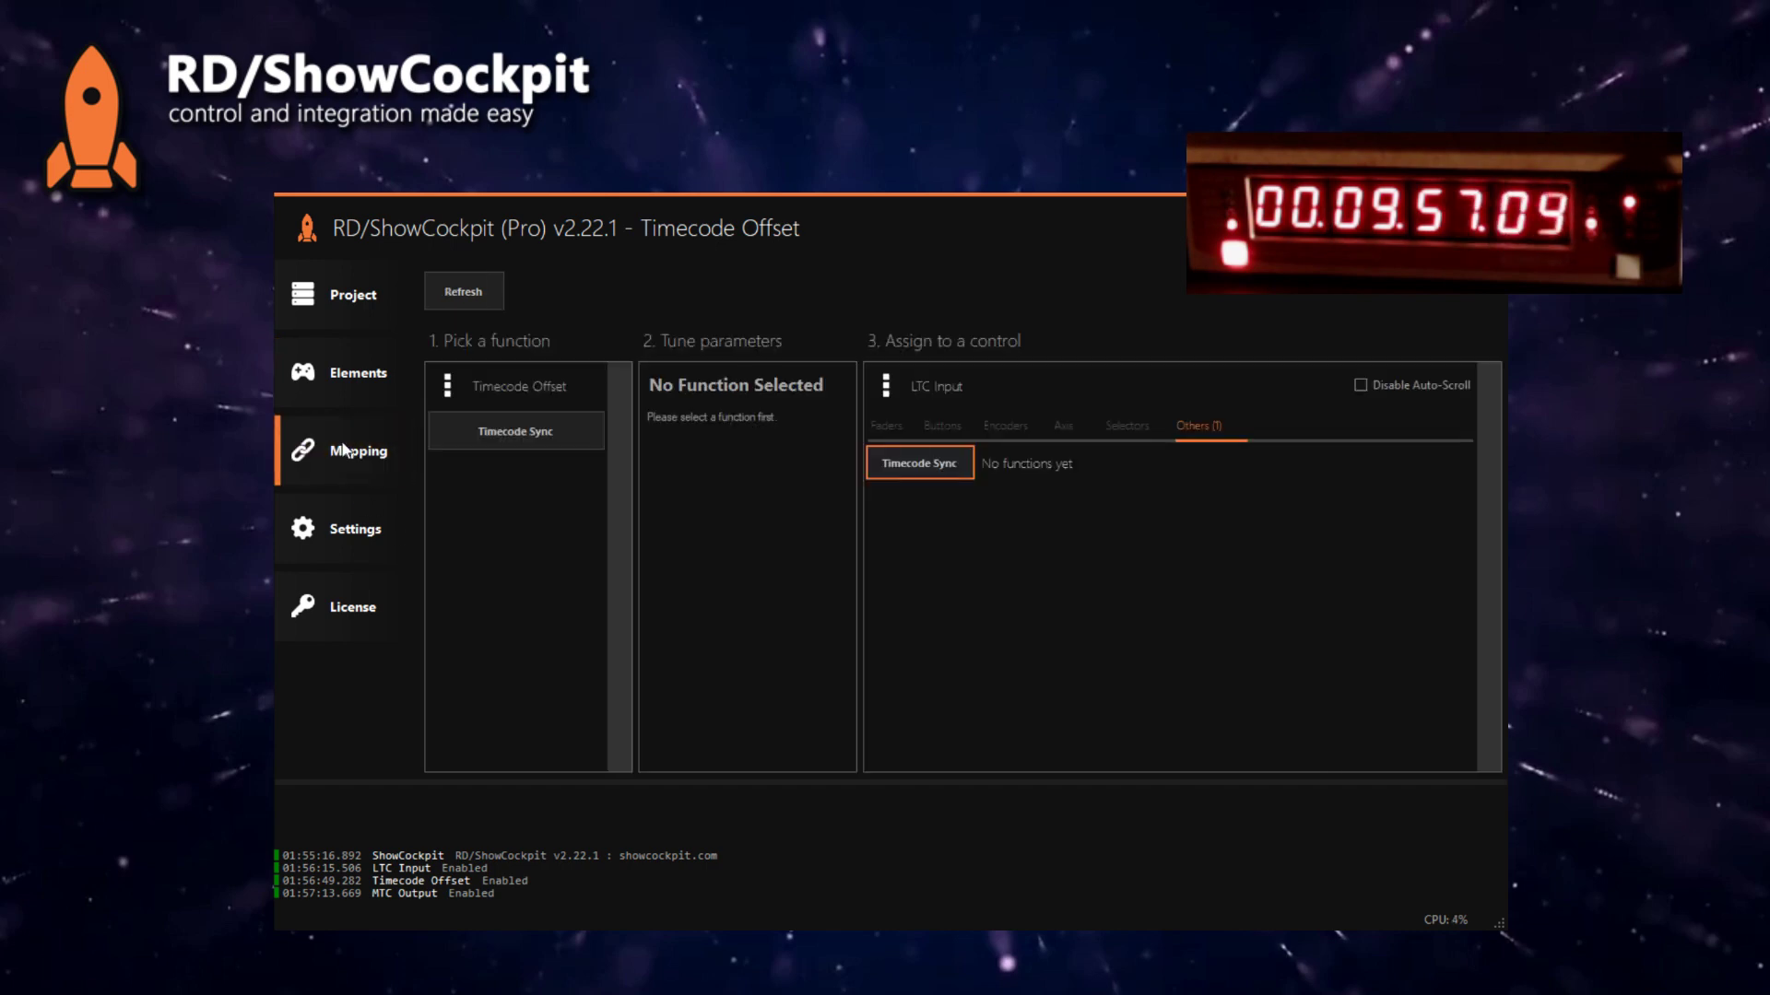
{"action": "left_click", "coordinate": [534, 433]}
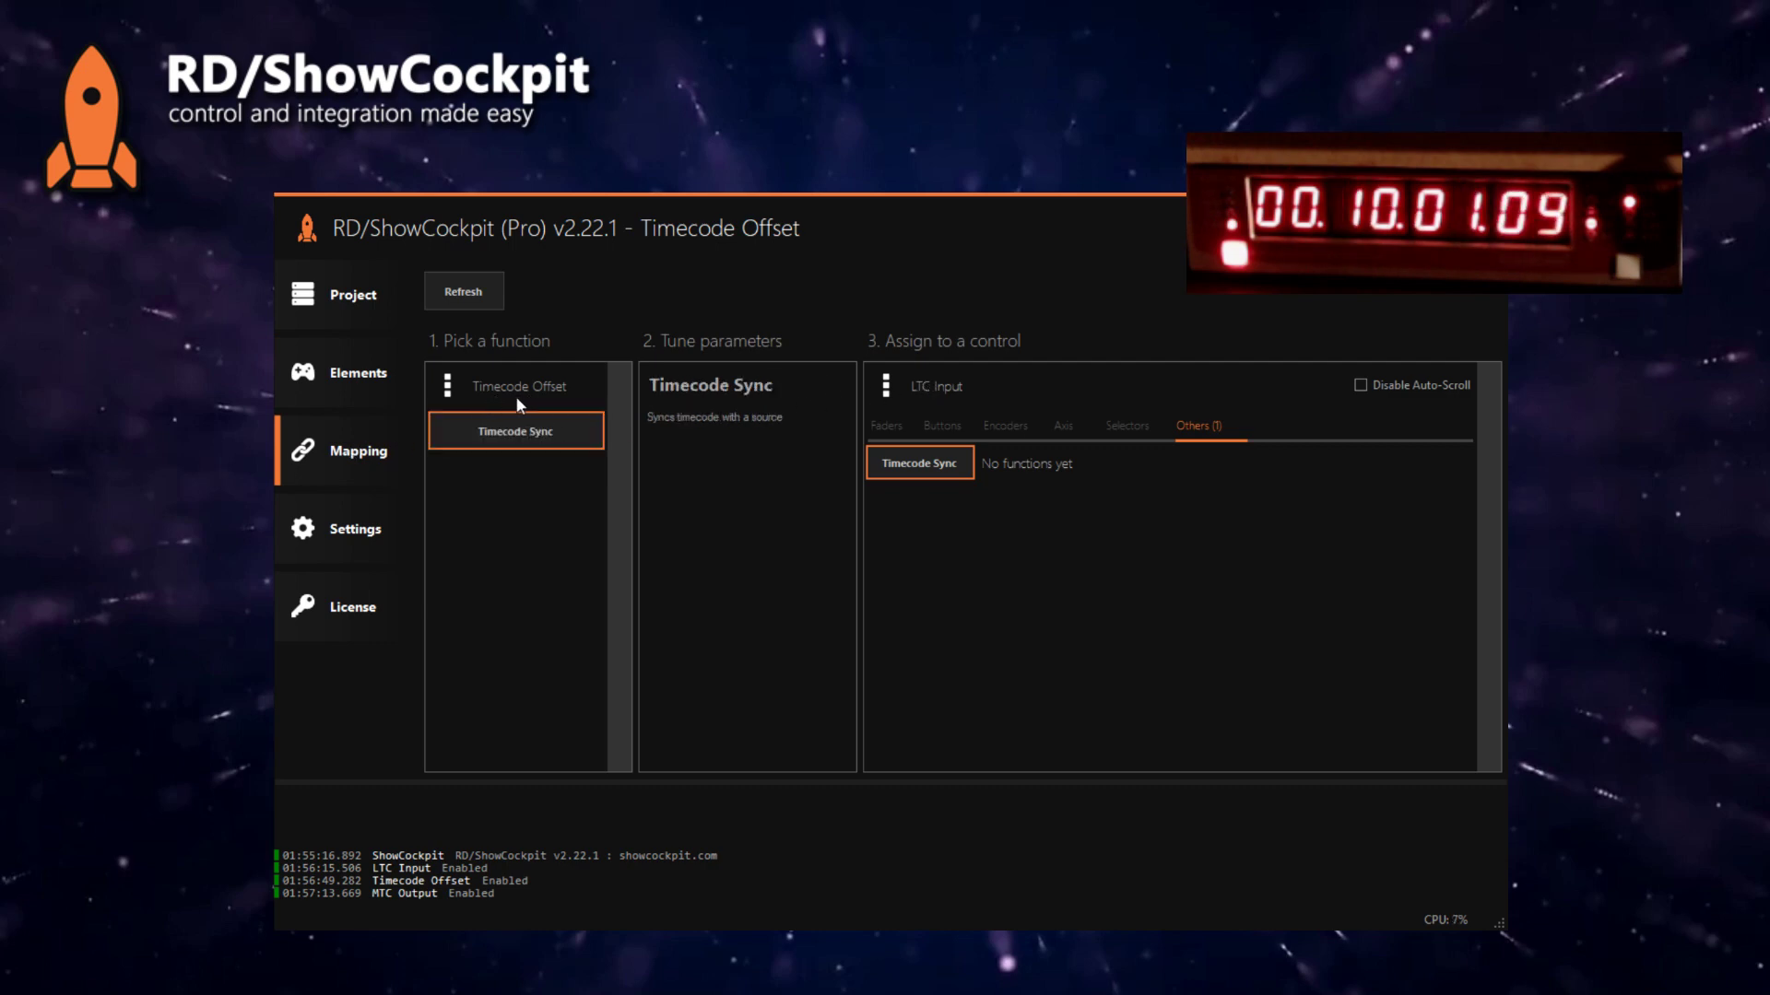
{"action": "left_click", "coordinate": [905, 464]}
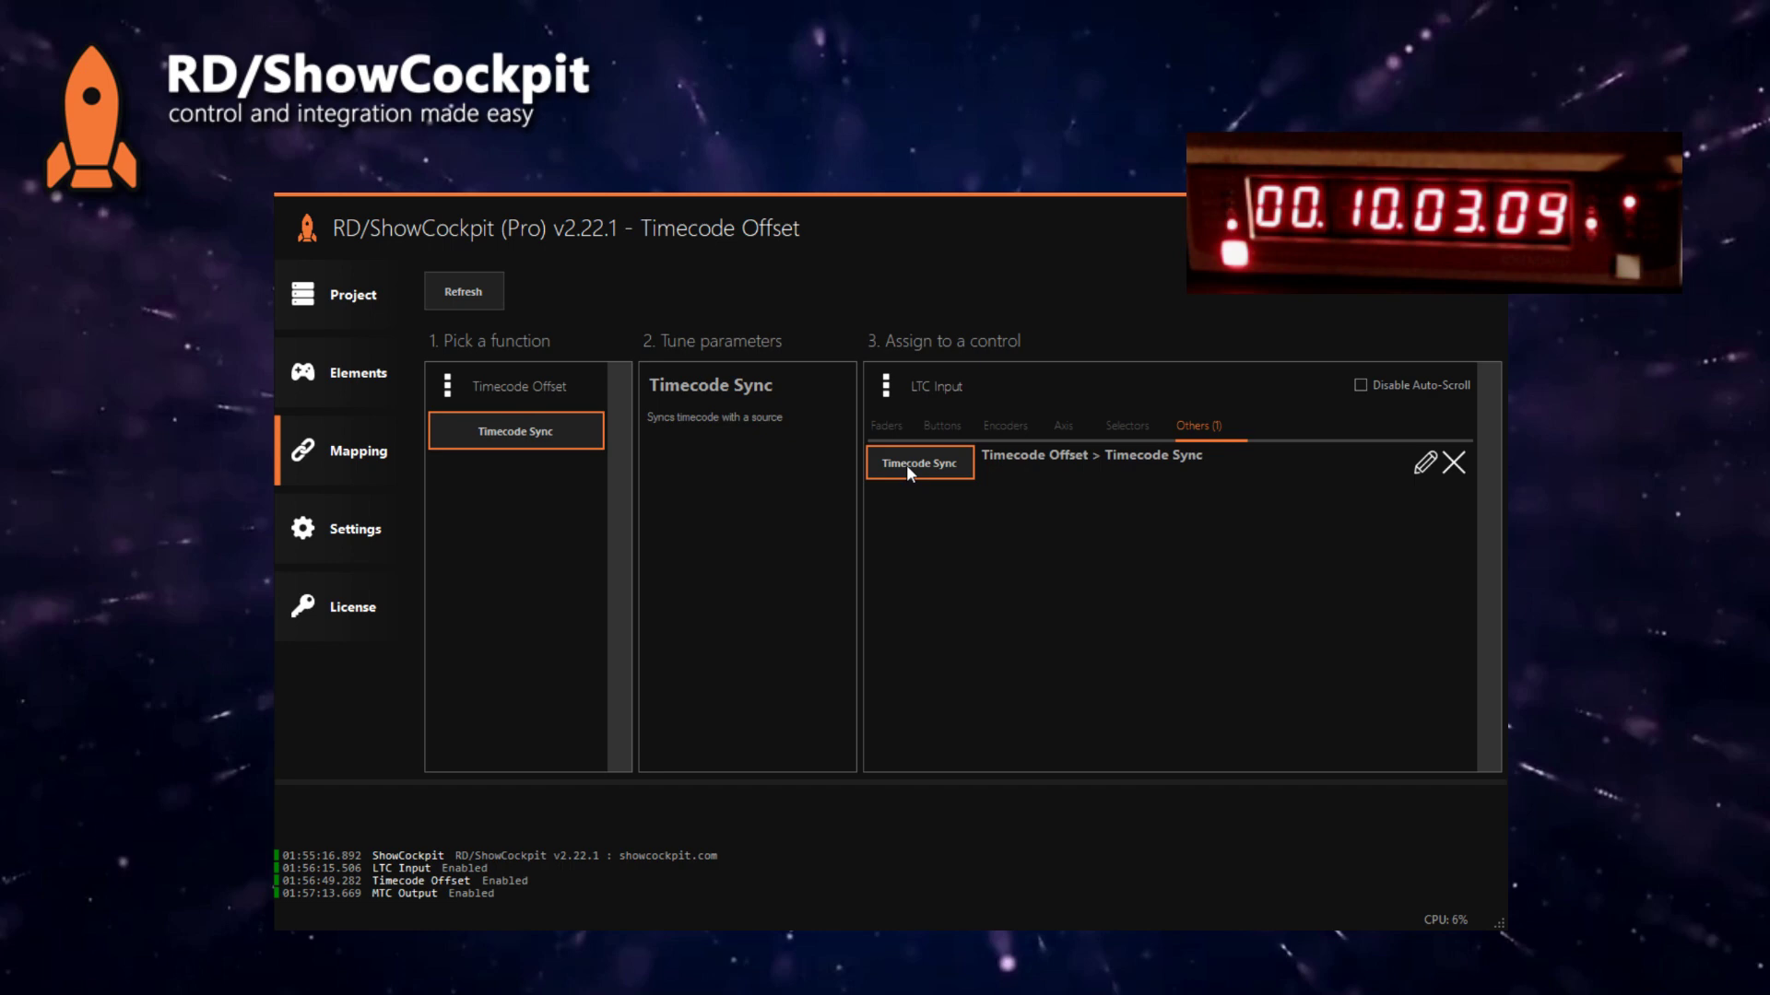
Step: Map the MTC Output's Timecode Sync function to the Timecode Offset's Timecode Sync control
{"action": "left_click", "coordinate": [915, 387]}
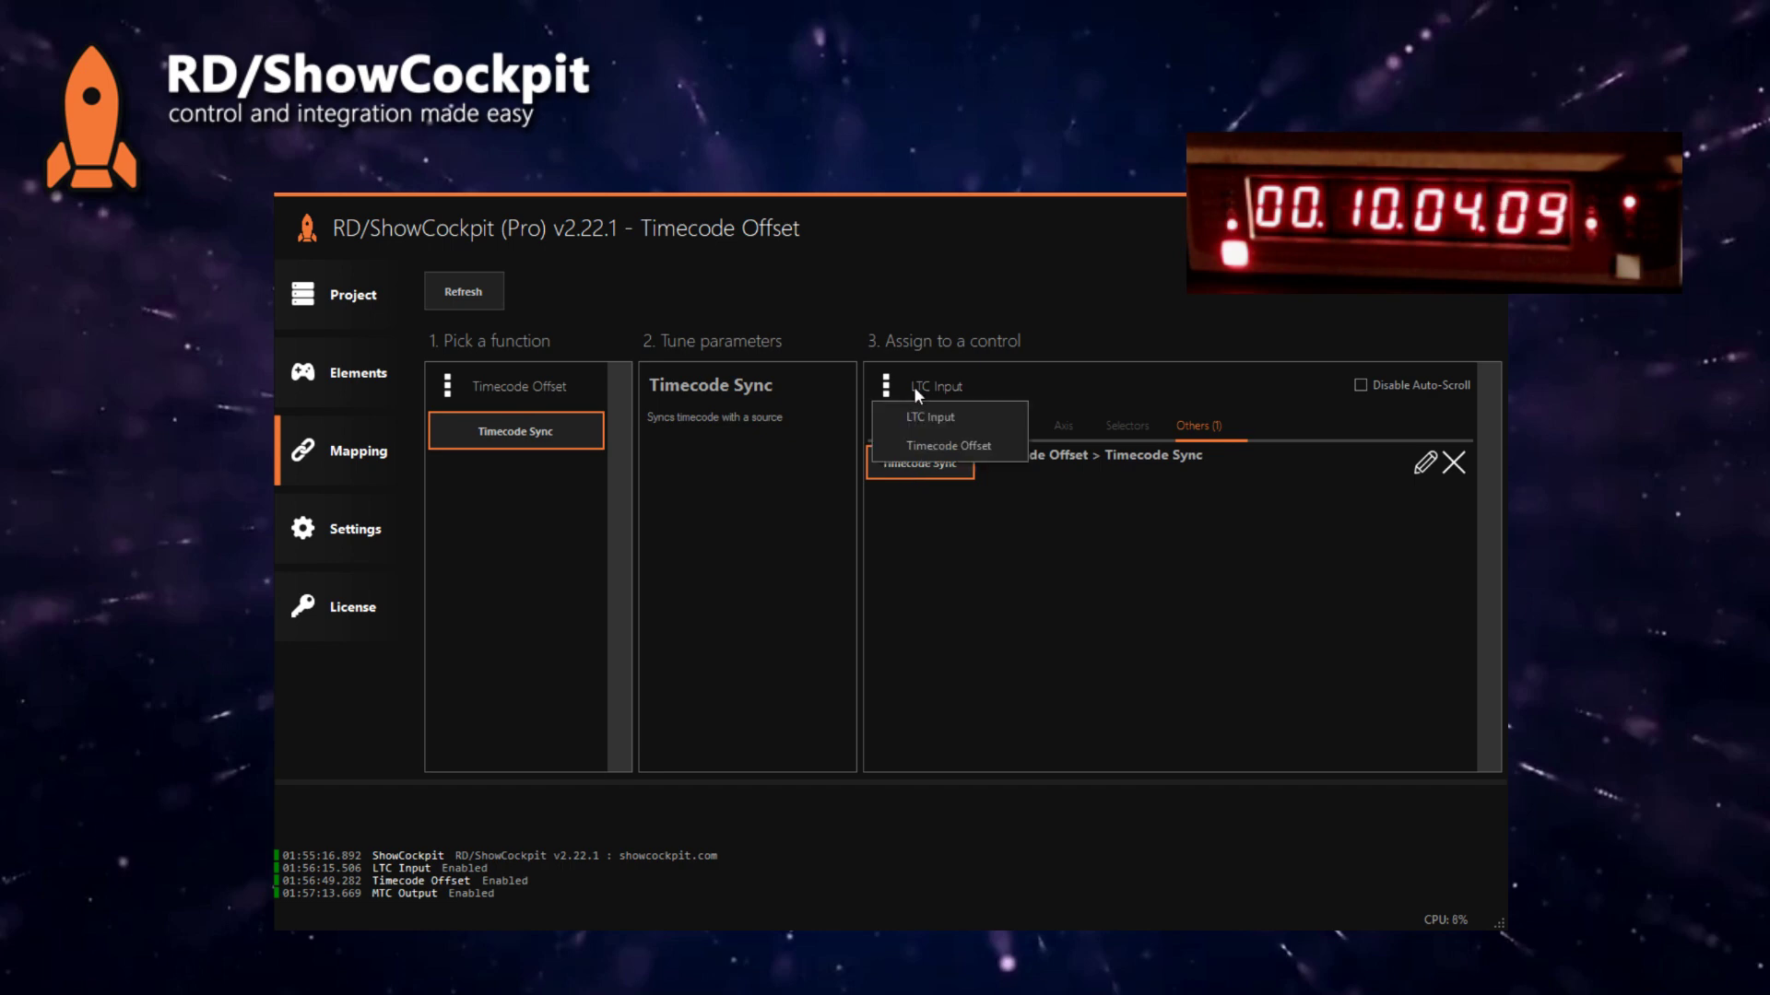
{"action": "left_click", "coordinate": [933, 446]}
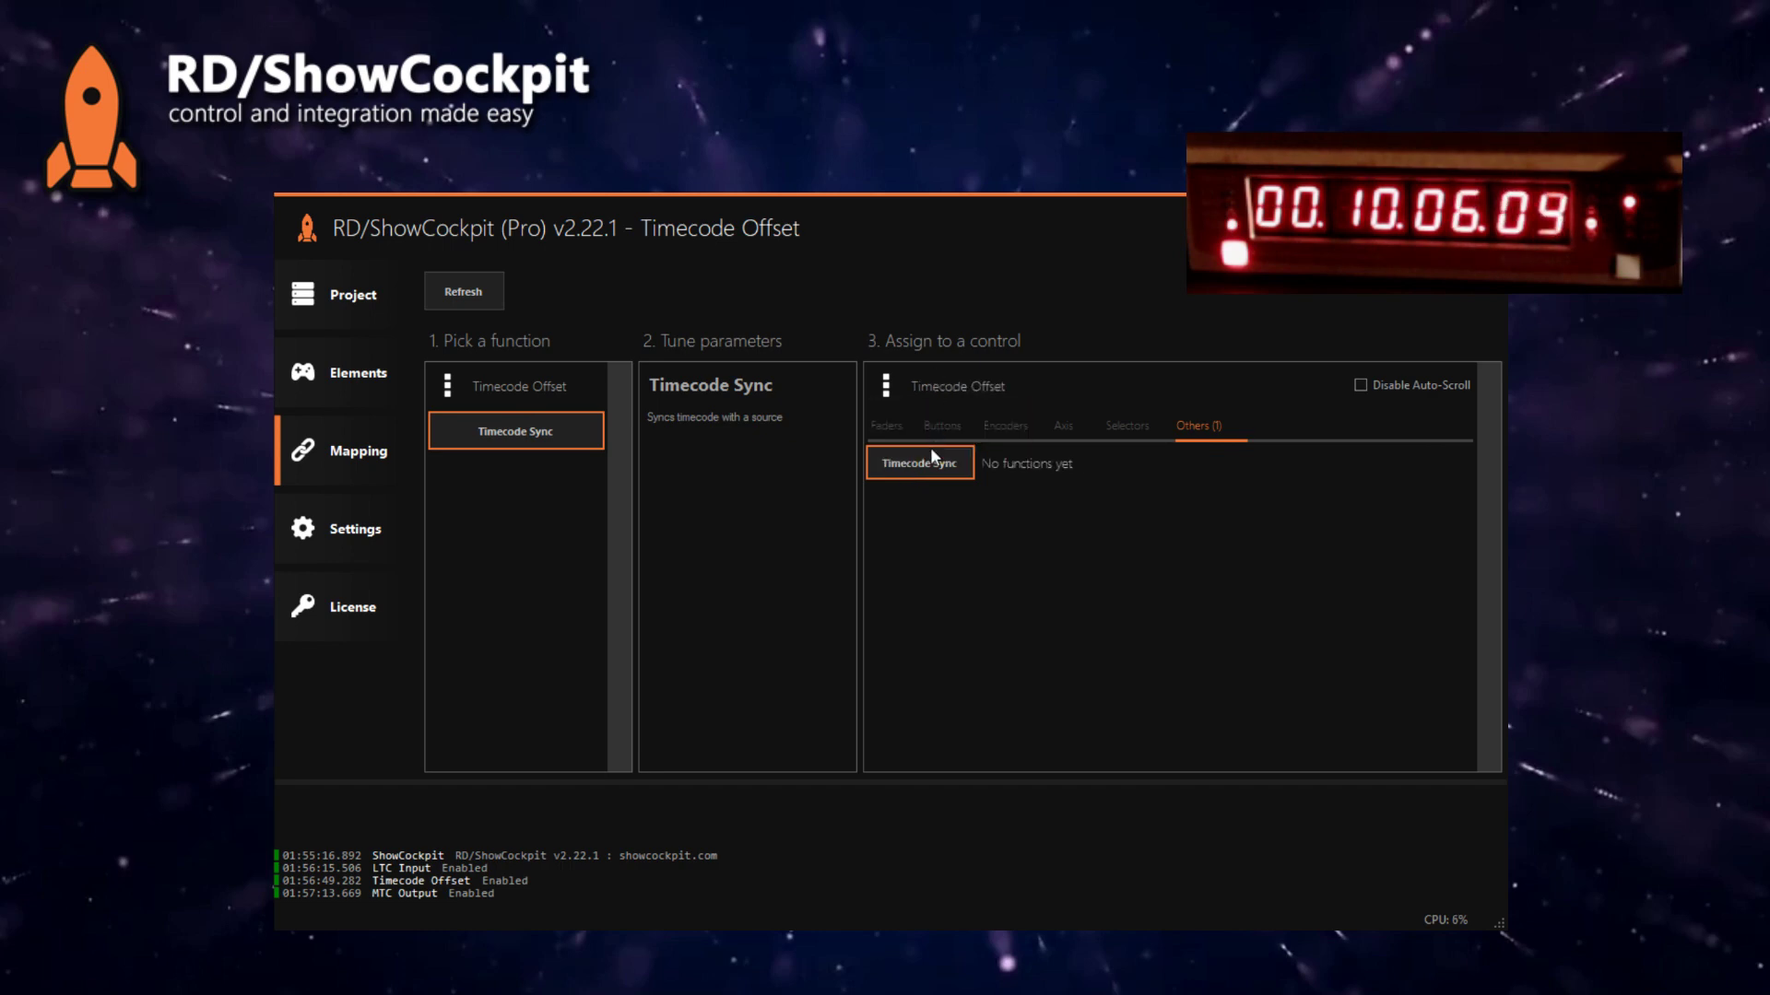
{"action": "left_click", "coordinate": [505, 385]}
{"action": "left_click", "coordinate": [505, 442]}
{"action": "left_click", "coordinate": [503, 435]}
{"action": "left_click", "coordinate": [919, 463]}
Step: View the MTC Output element's running timecode to check the offset against the incoming LTC, and return to the elements list
{"action": "left_click", "coordinate": [336, 376]}
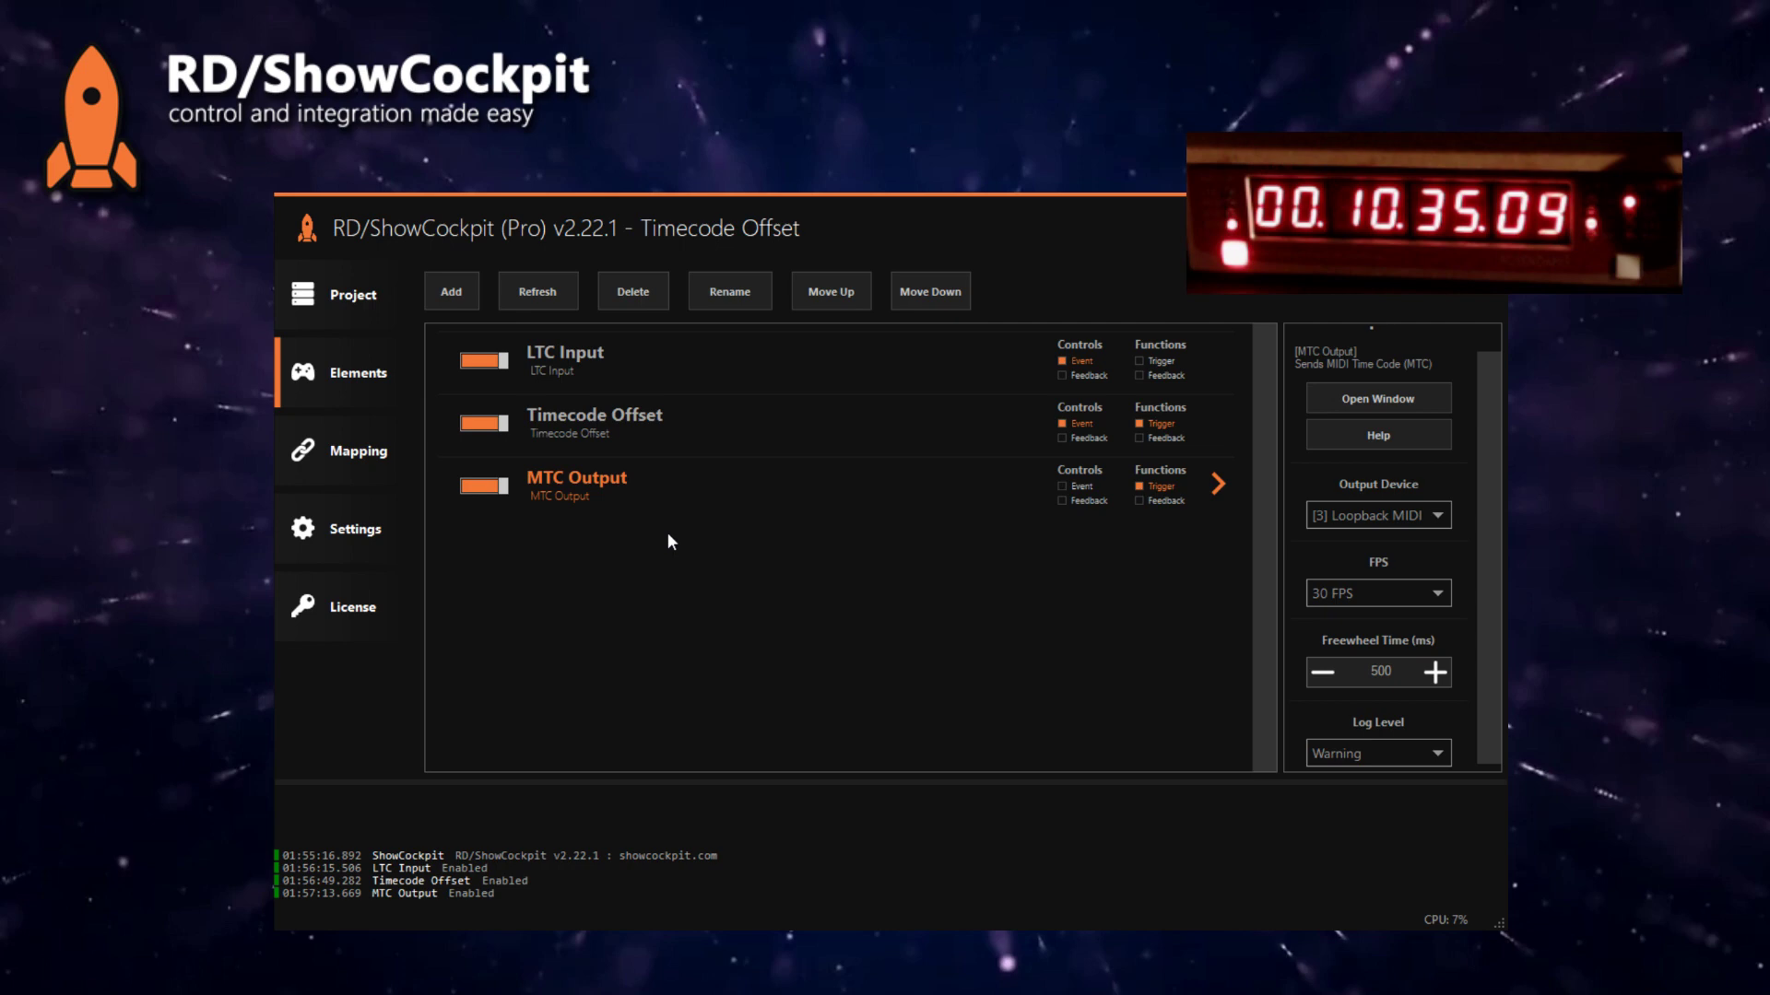
{"action": "double_click", "coordinate": [622, 487]}
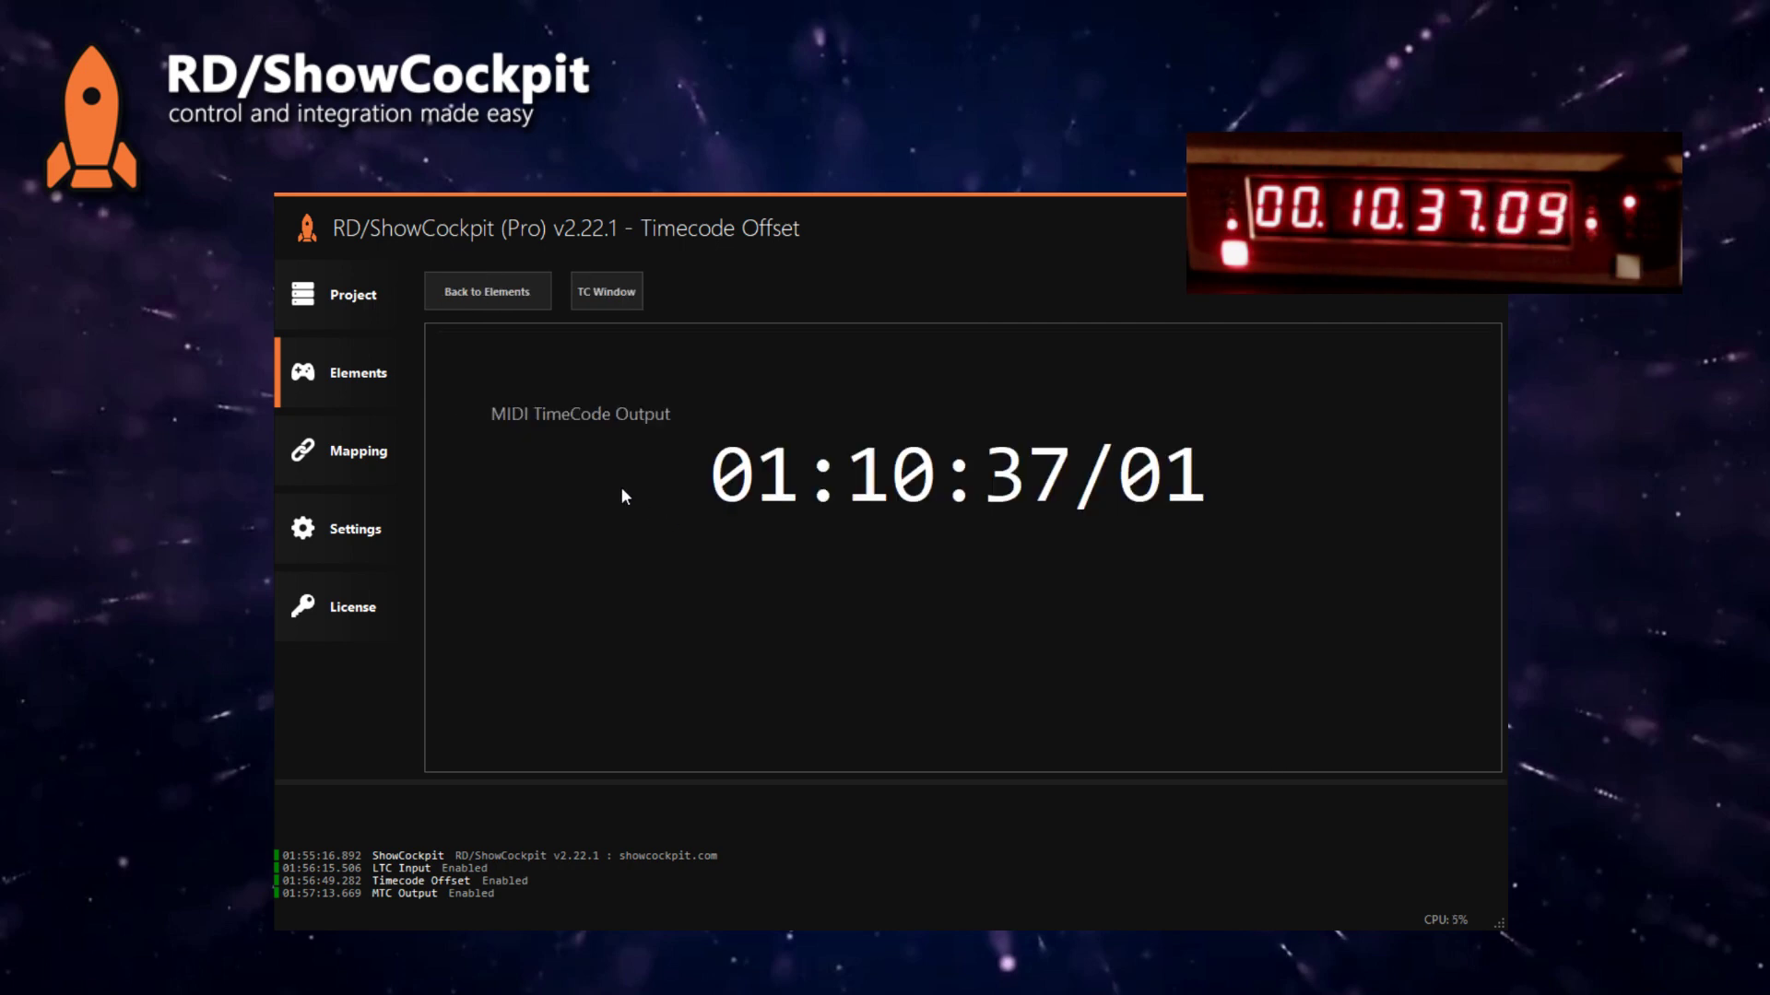
{"action": "left_click", "coordinate": [501, 286]}
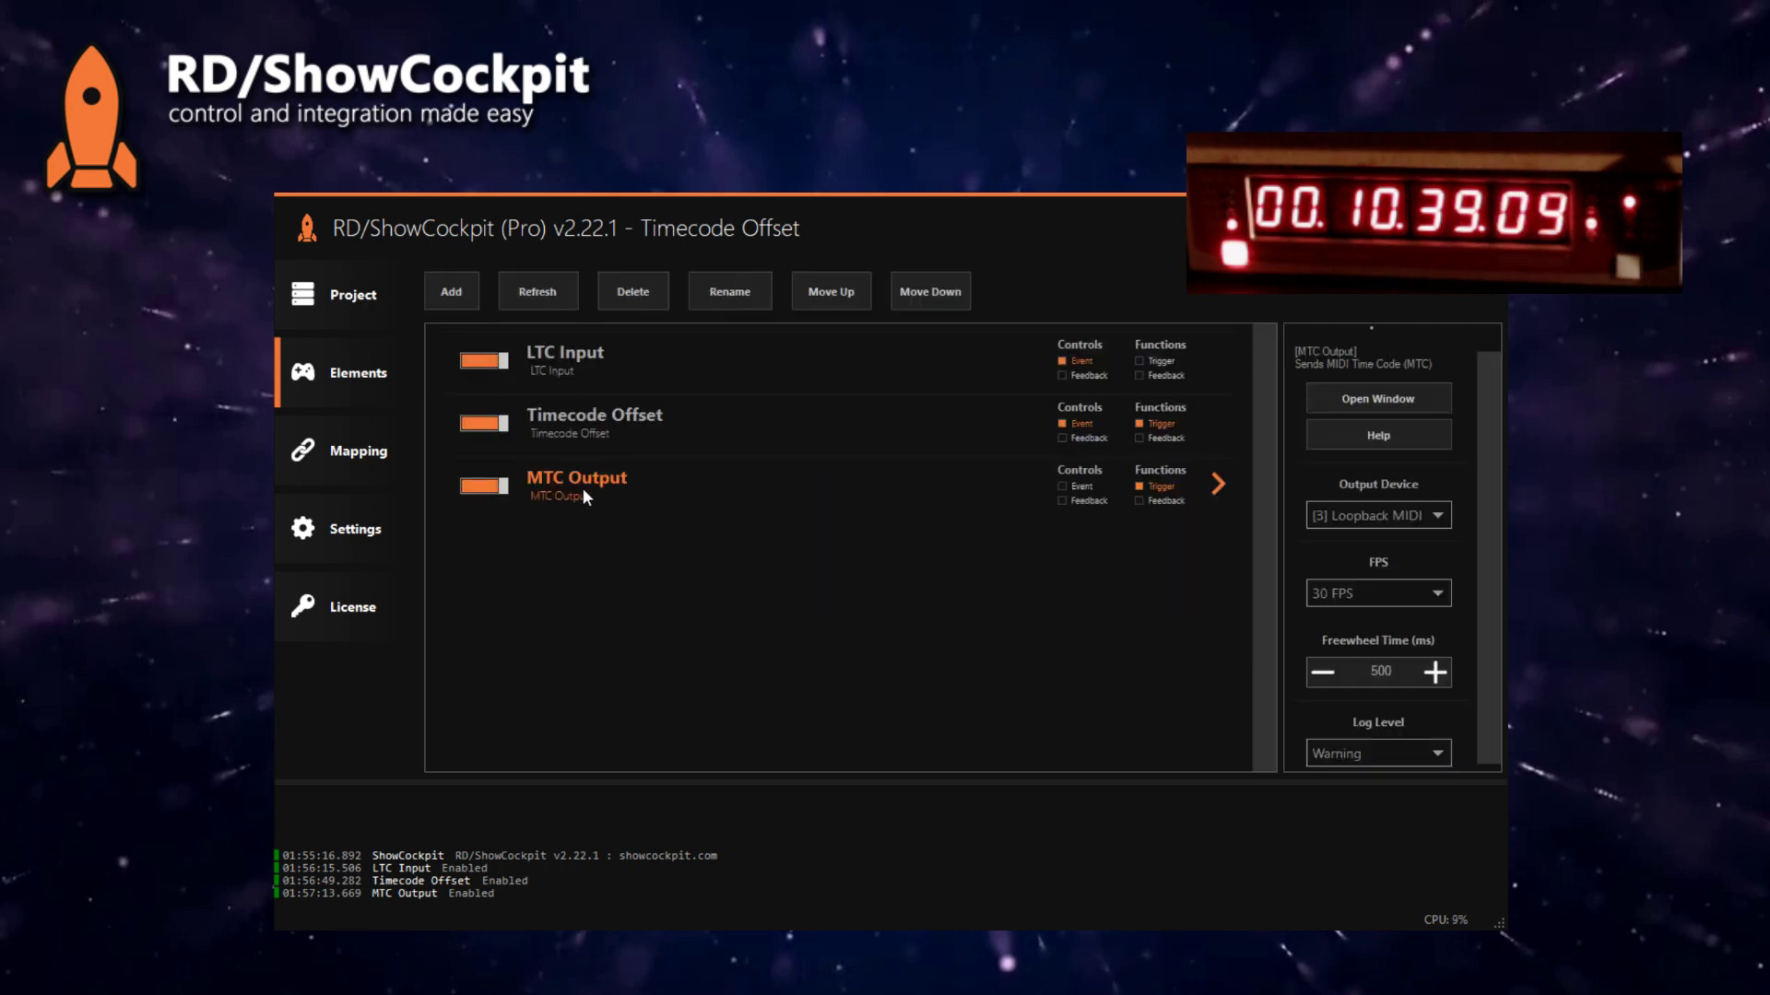
{"action": "double_click", "coordinate": [666, 486]}
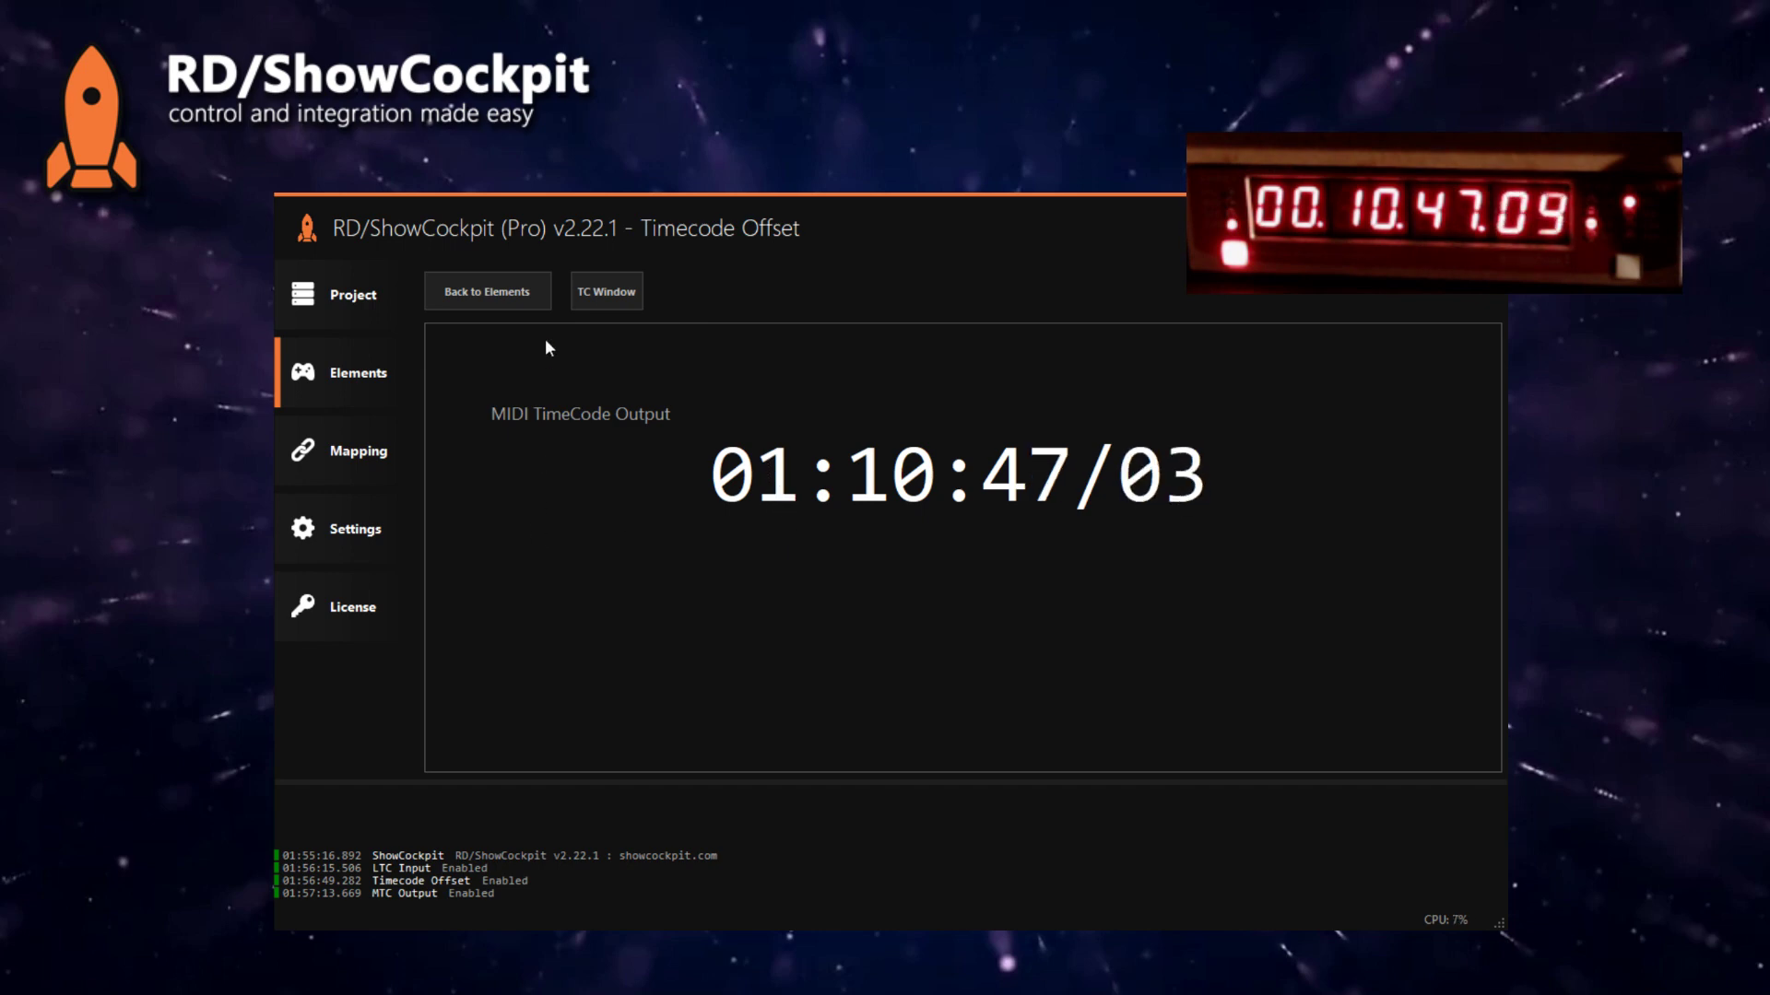
{"action": "left_click", "coordinate": [485, 289]}
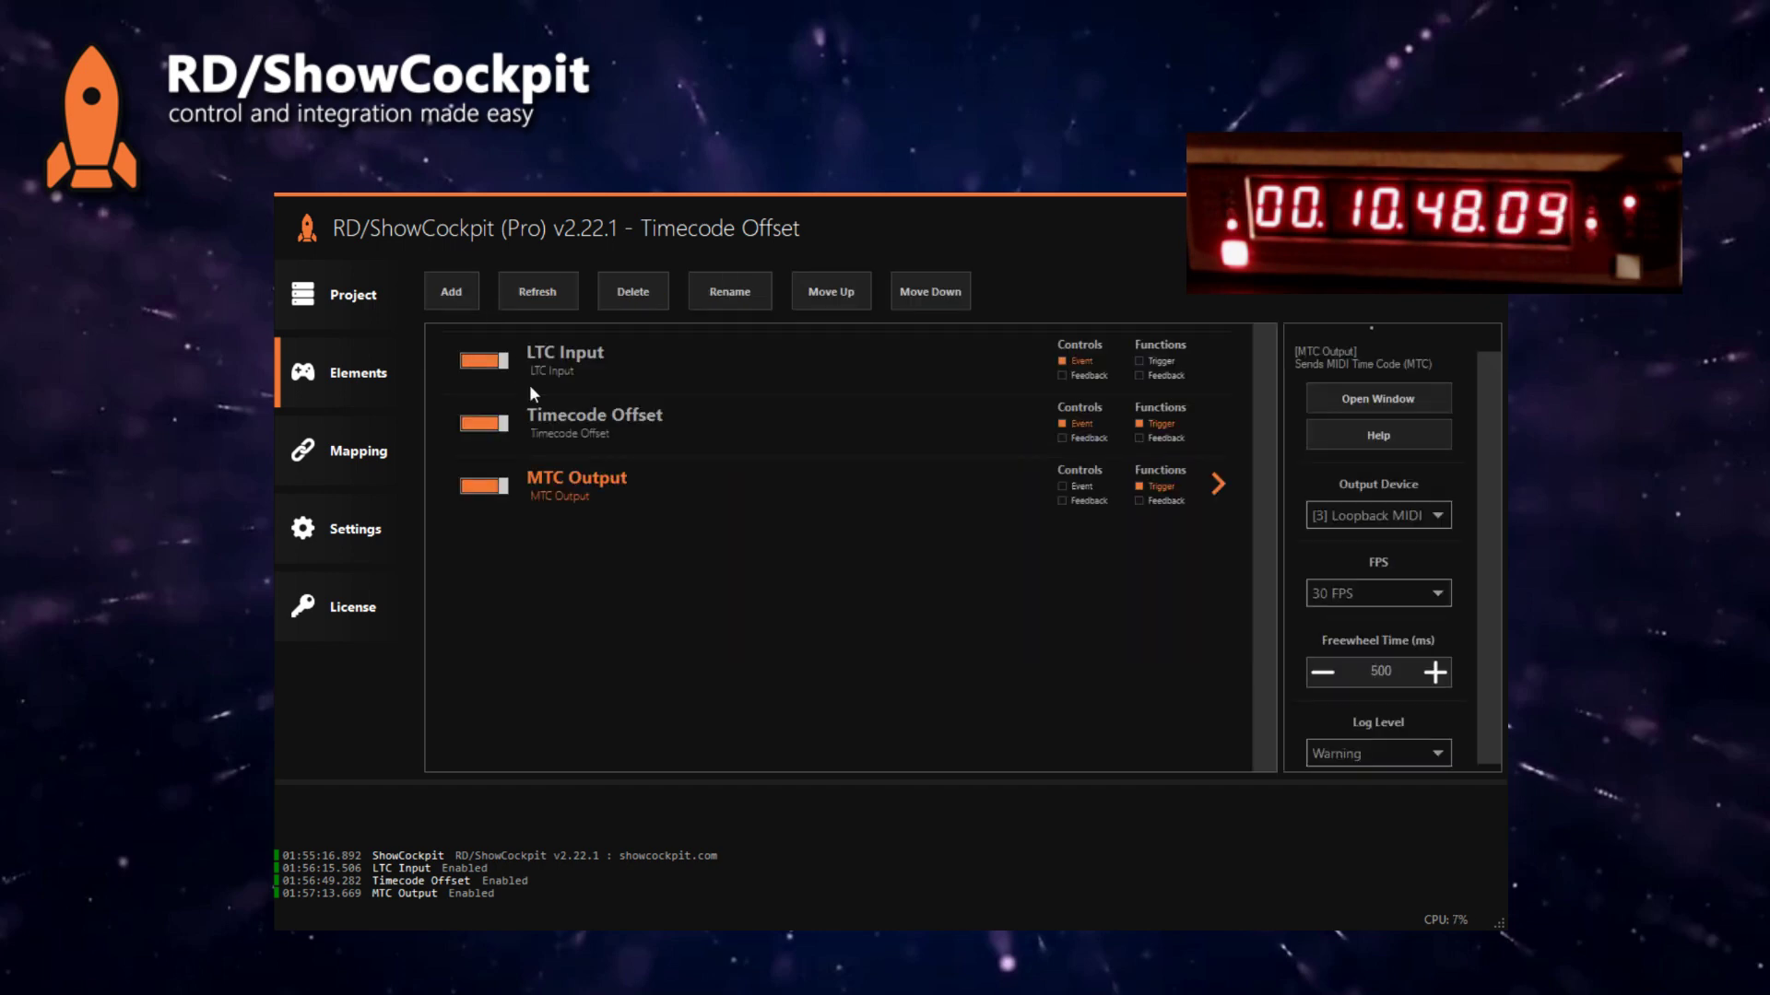
Step: Disable the Timecode Offset to set it to 2 hours and 1 minute, re-enable it, and check the MTC Output's running timecode
{"action": "left_click", "coordinate": [483, 423]}
{"action": "left_click", "coordinate": [1435, 504]}
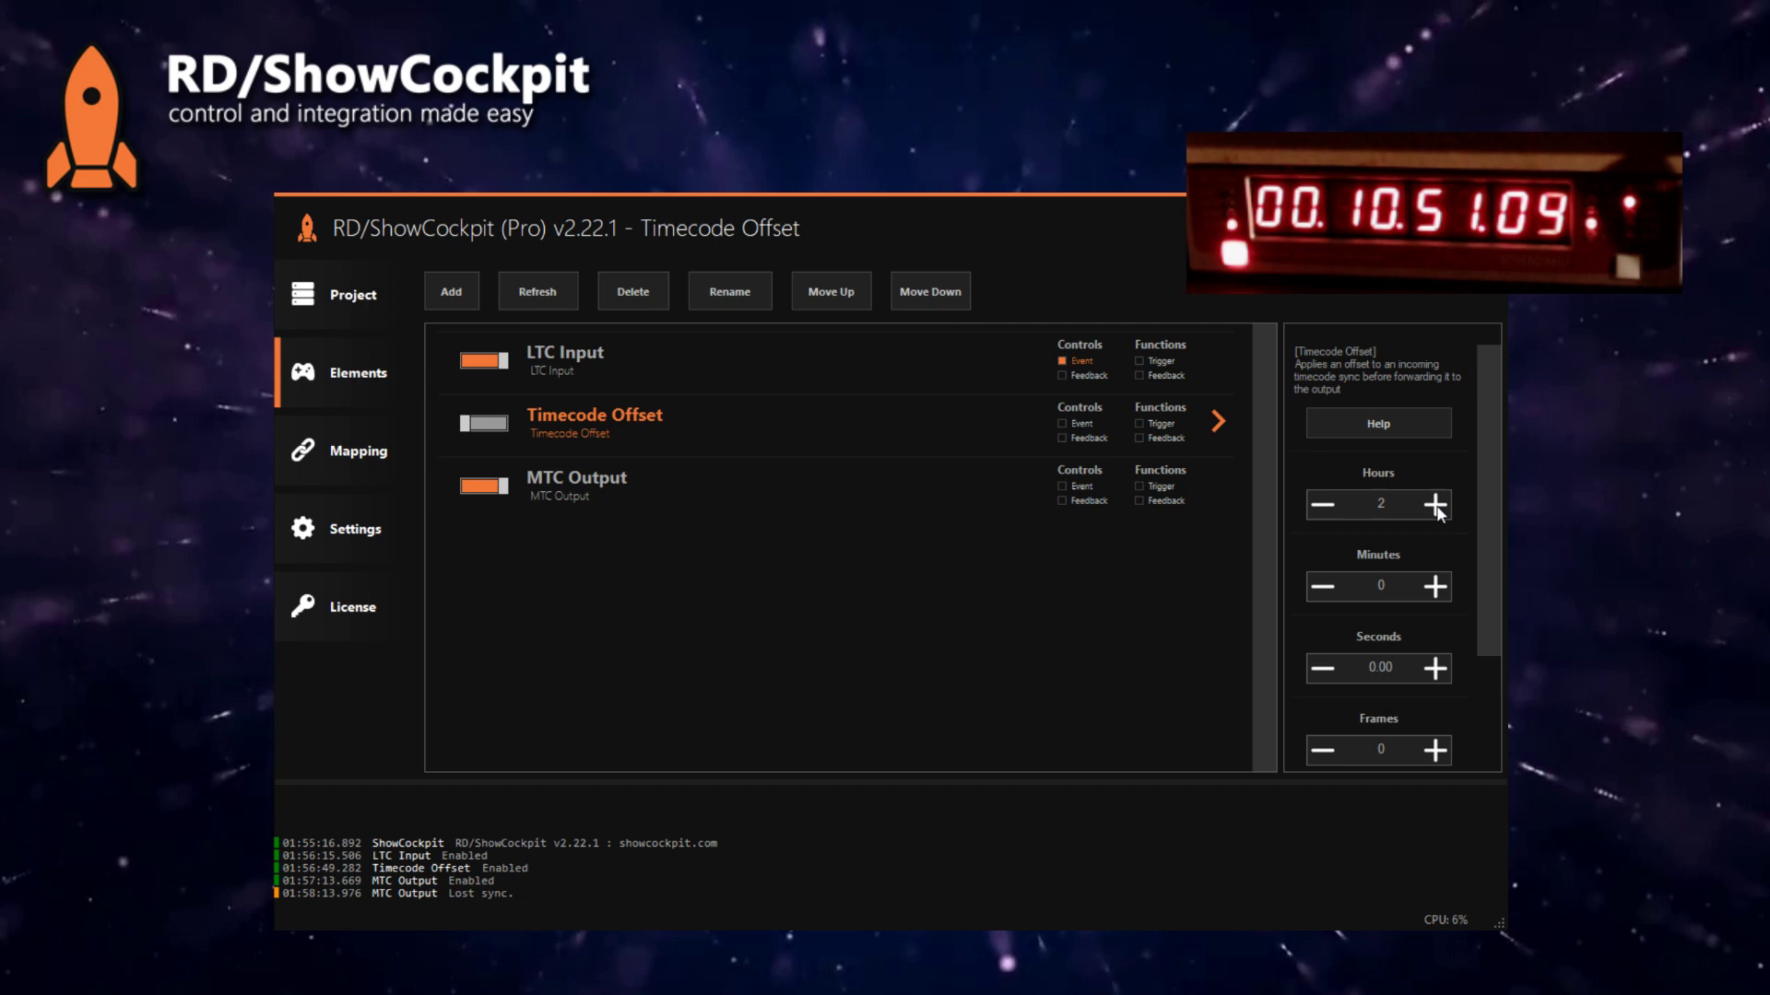
{"action": "double_click", "coordinate": [1341, 583]}
{"action": "type", "text": "1"}
{"action": "left_click", "coordinate": [1401, 671]}
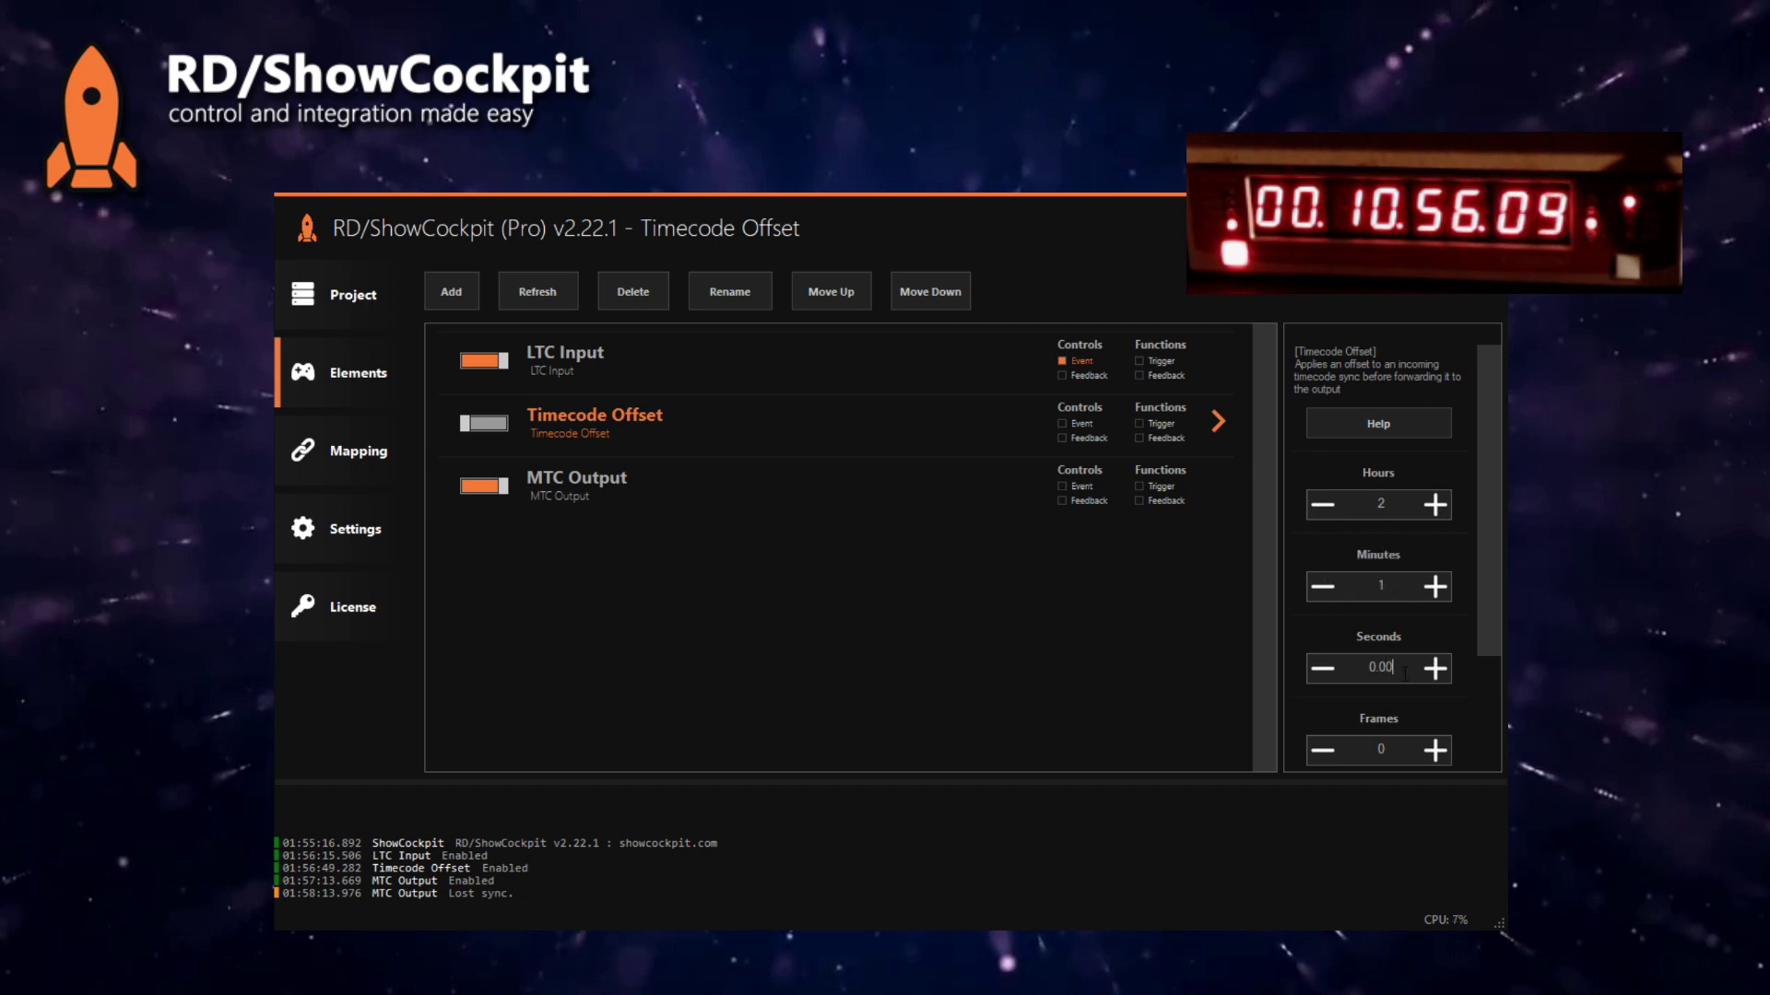
{"action": "left_click", "coordinate": [483, 424]}
{"action": "double_click", "coordinate": [660, 479]}
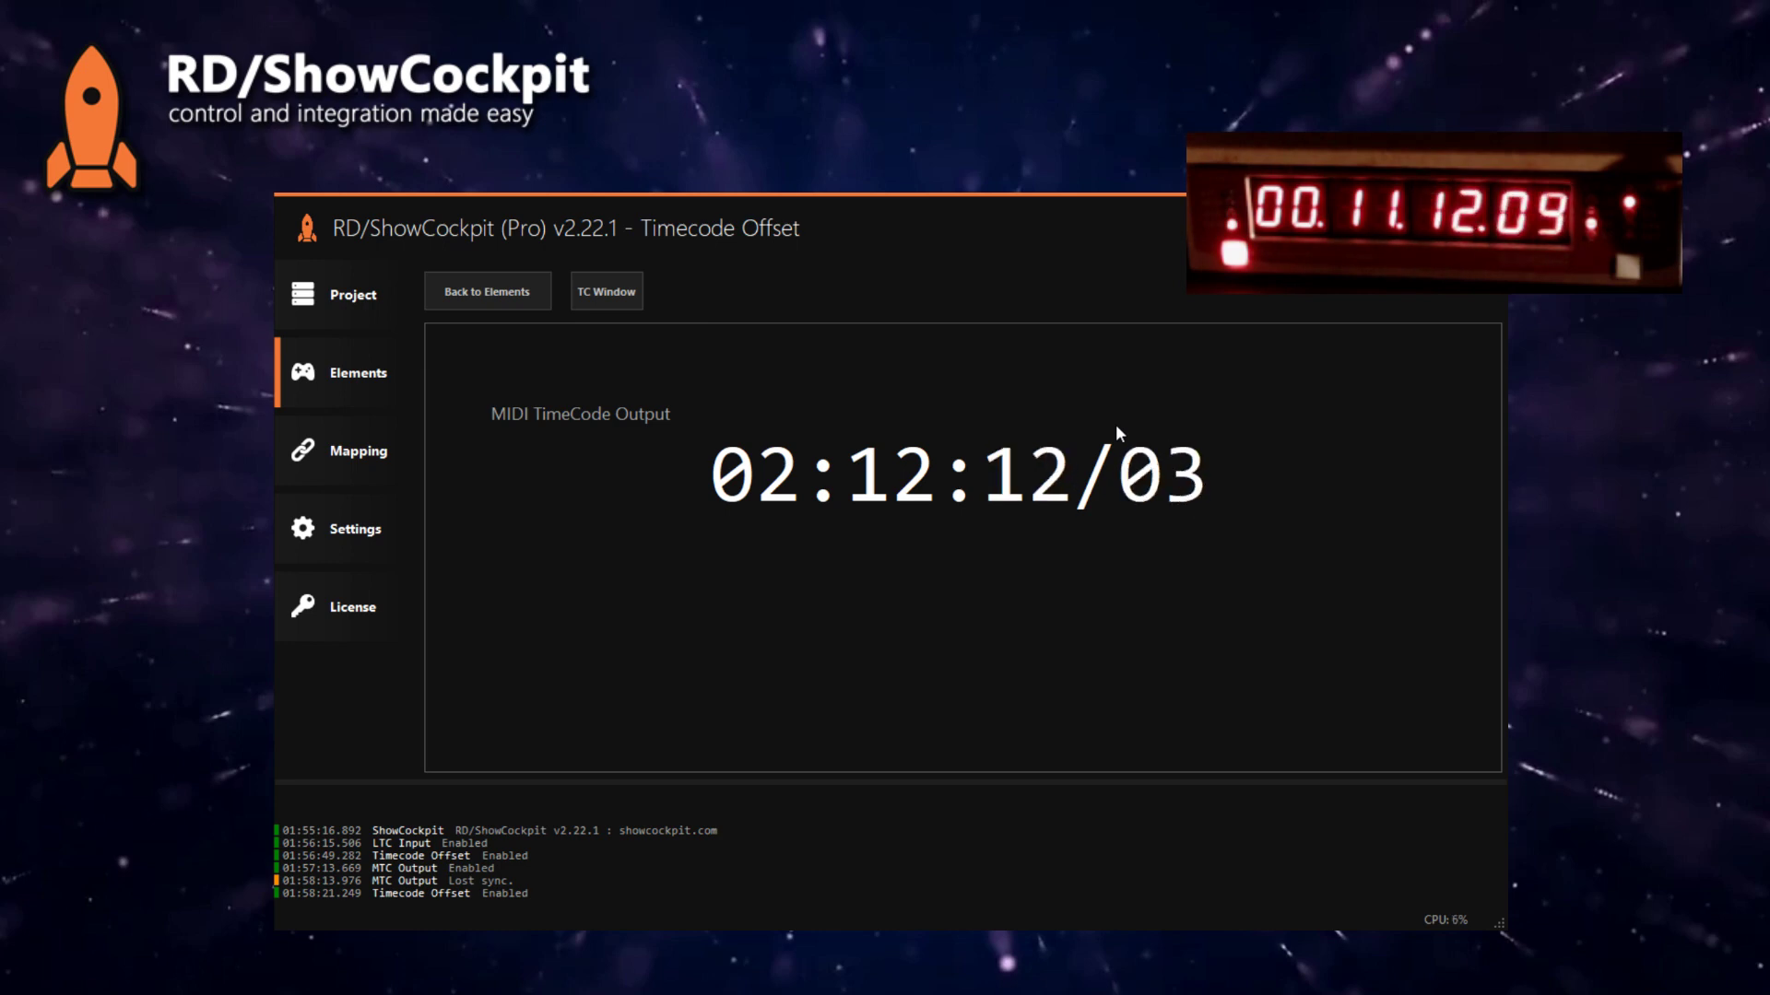
{"action": "left_click", "coordinate": [462, 287]}
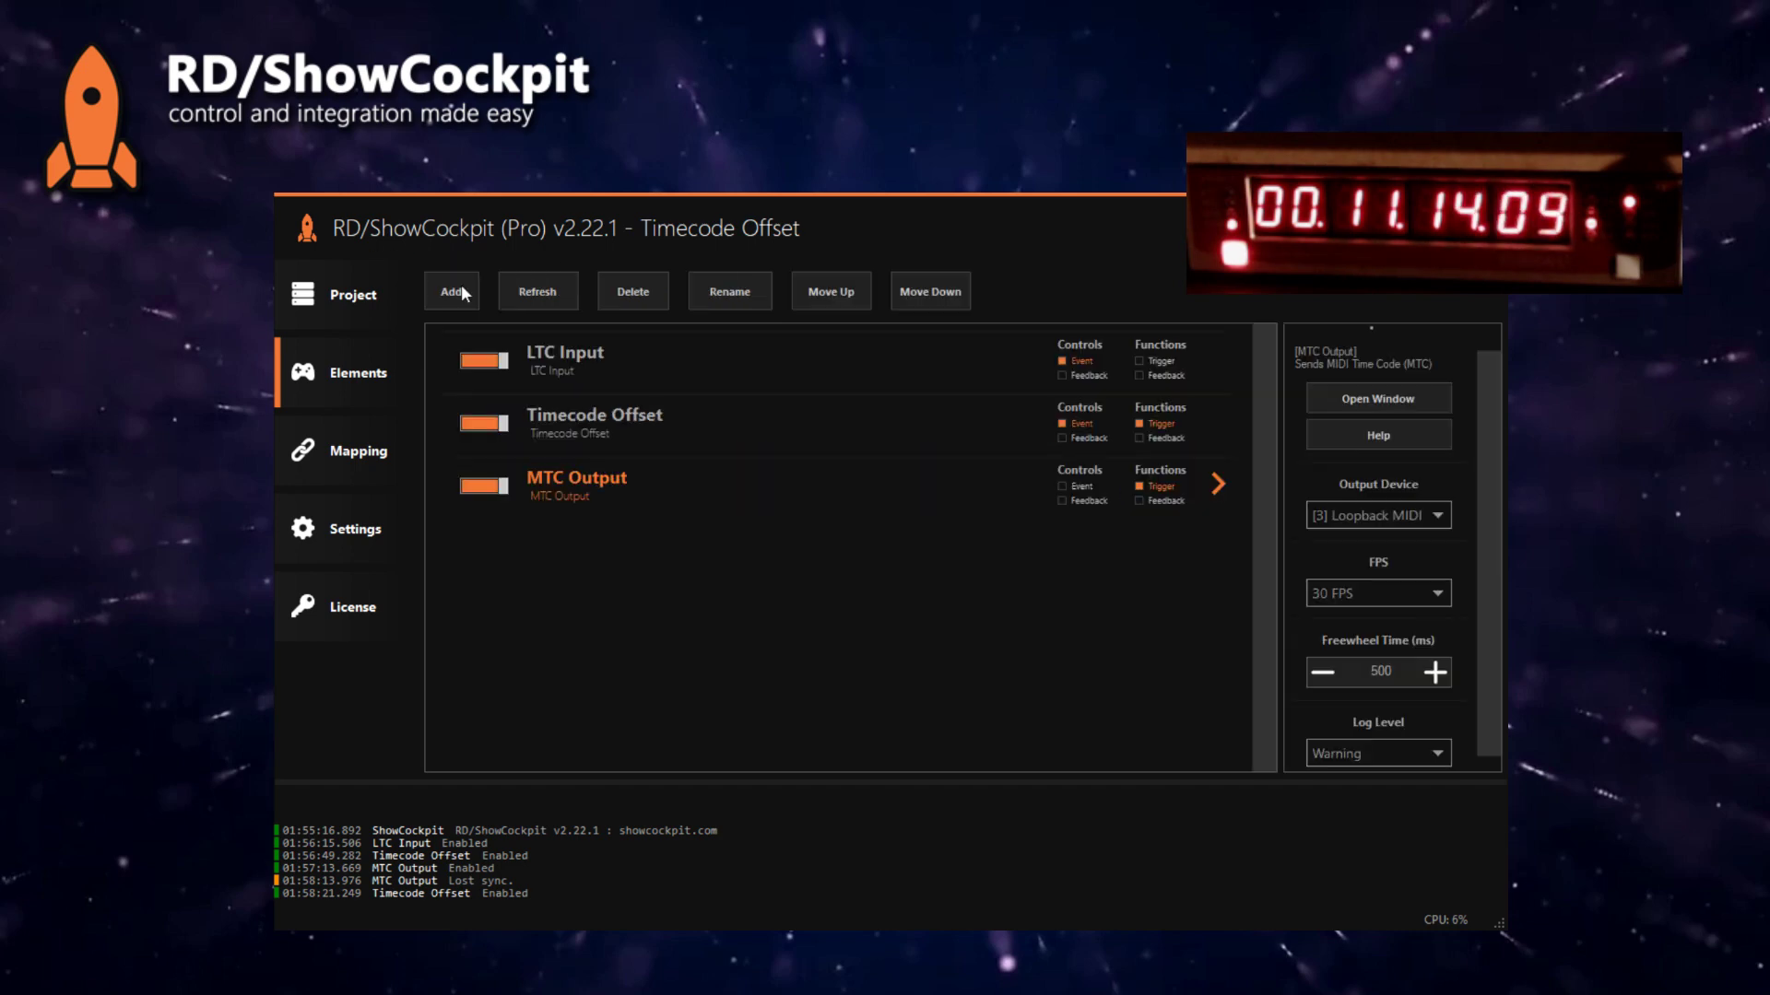